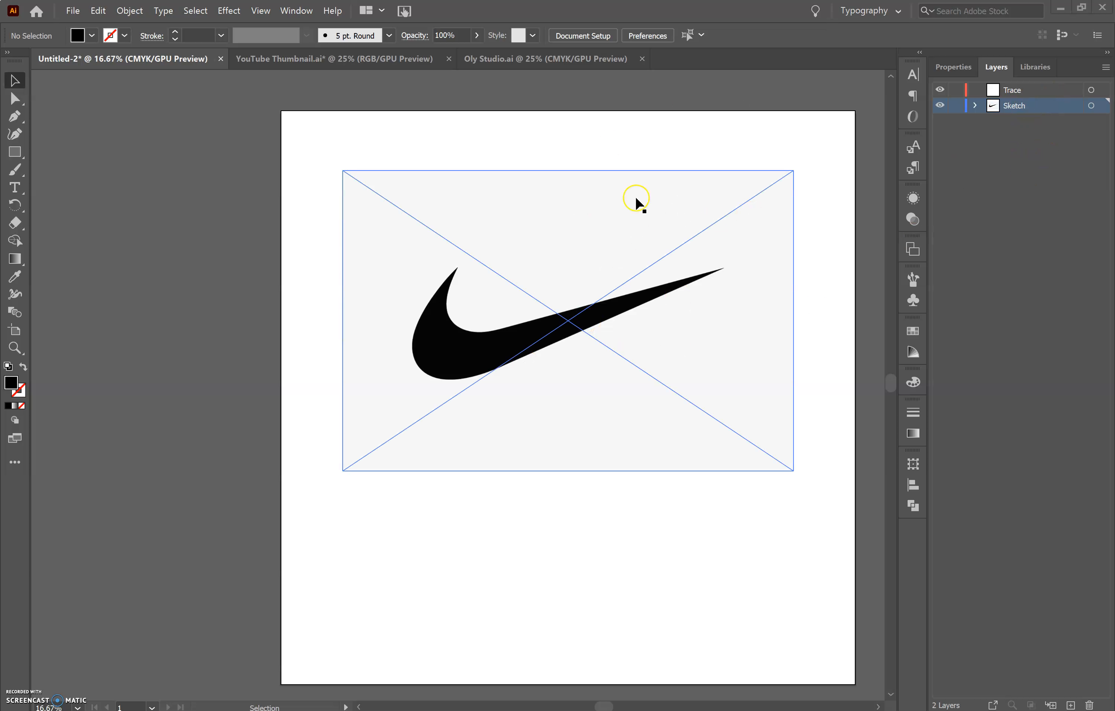
# Step: Shift the logo image slightly upward on the artboard and toggle the Sketch layer's visibility off and on
pyautogui.moveTo(548, 305)
pyautogui.mouseDown()
pyautogui.moveTo(518, 303)
pyautogui.moveTo(536, 353)
pyautogui.moveTo(561, 288)
pyautogui.moveTo(549, 297)
pyautogui.mouseUp()
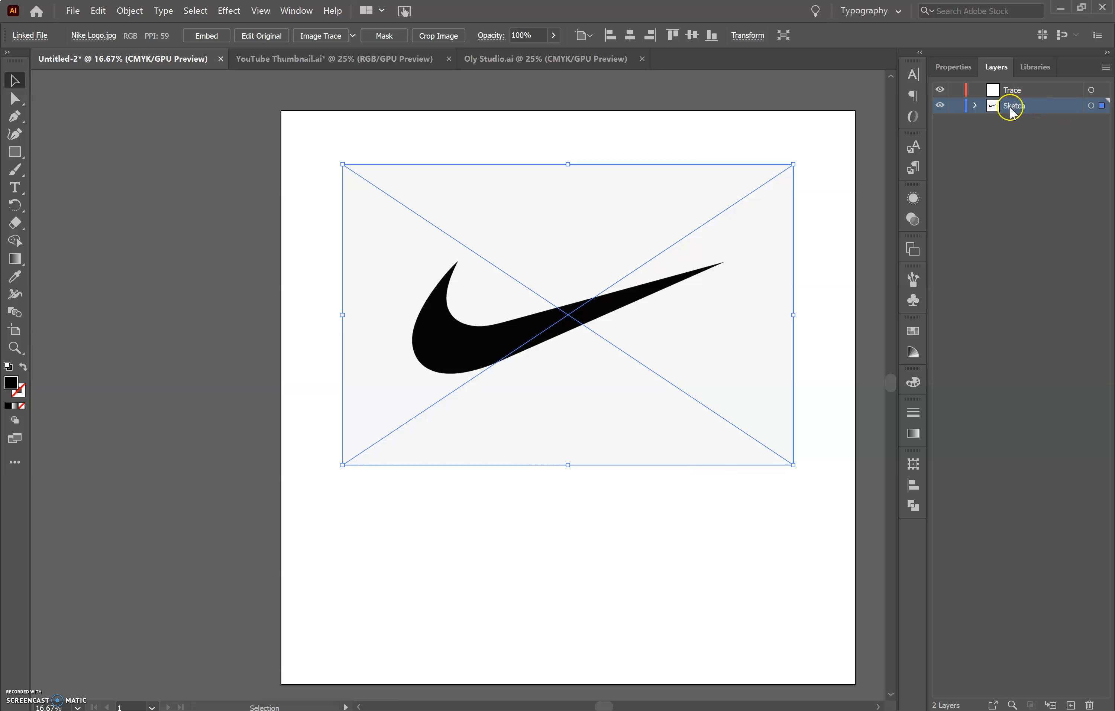
pyautogui.click(941, 105)
pyautogui.click(941, 107)
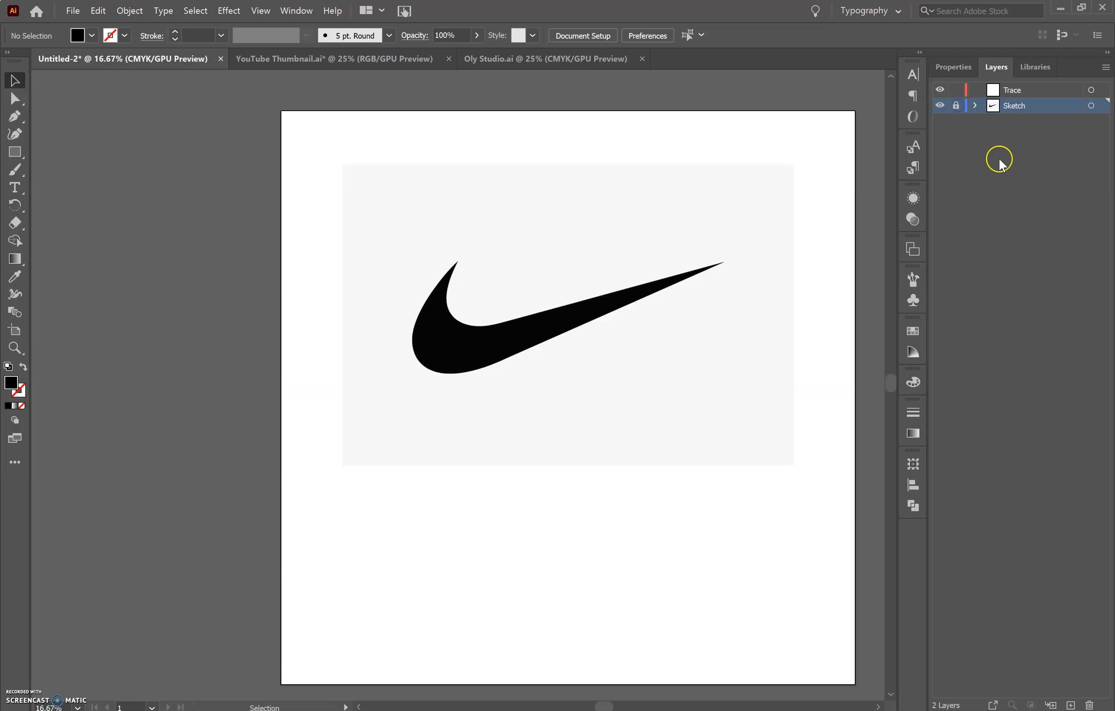
# Step: Lock the Sketch layer and make the Trace layer active
pyautogui.click(957, 112)
pyautogui.click(1035, 92)
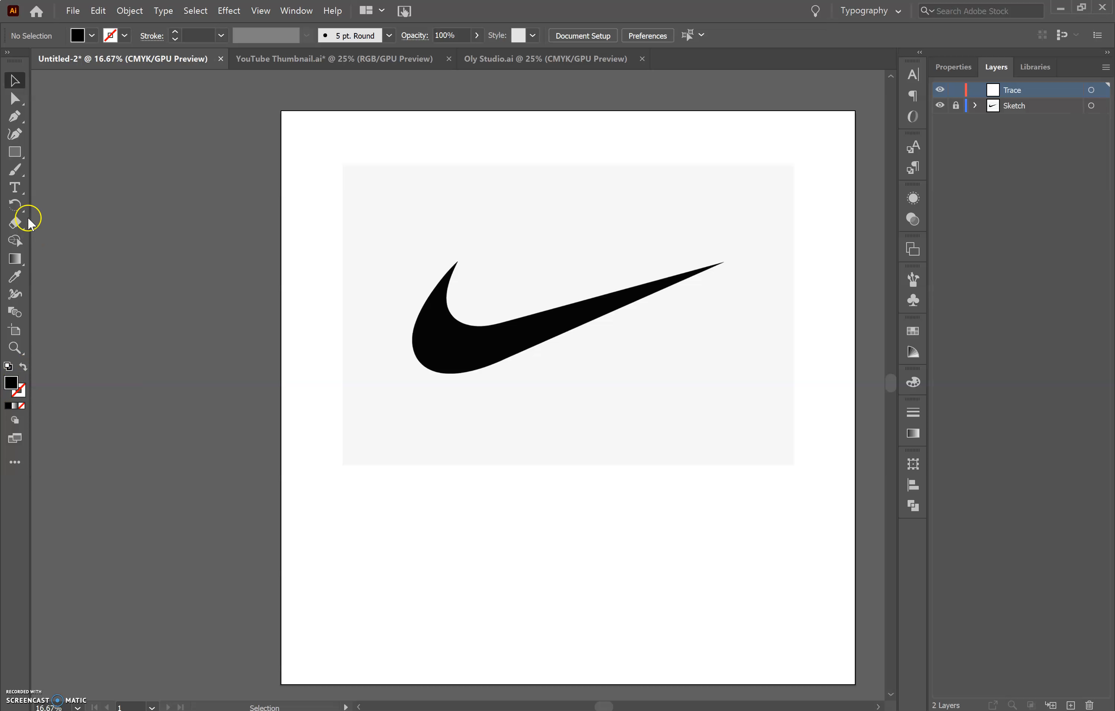
# Step: Draw a closed four-sided practice shape below the swoosh with the Pen tool, using straight segments
pyautogui.click(15, 119)
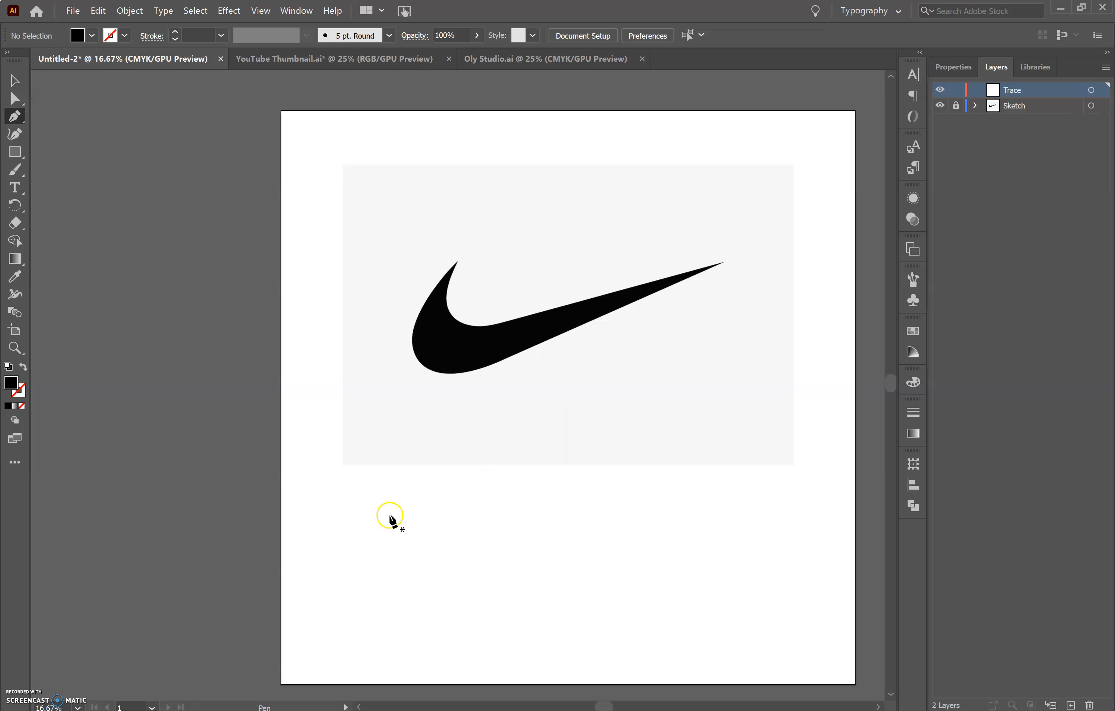
pyautogui.click(389, 515)
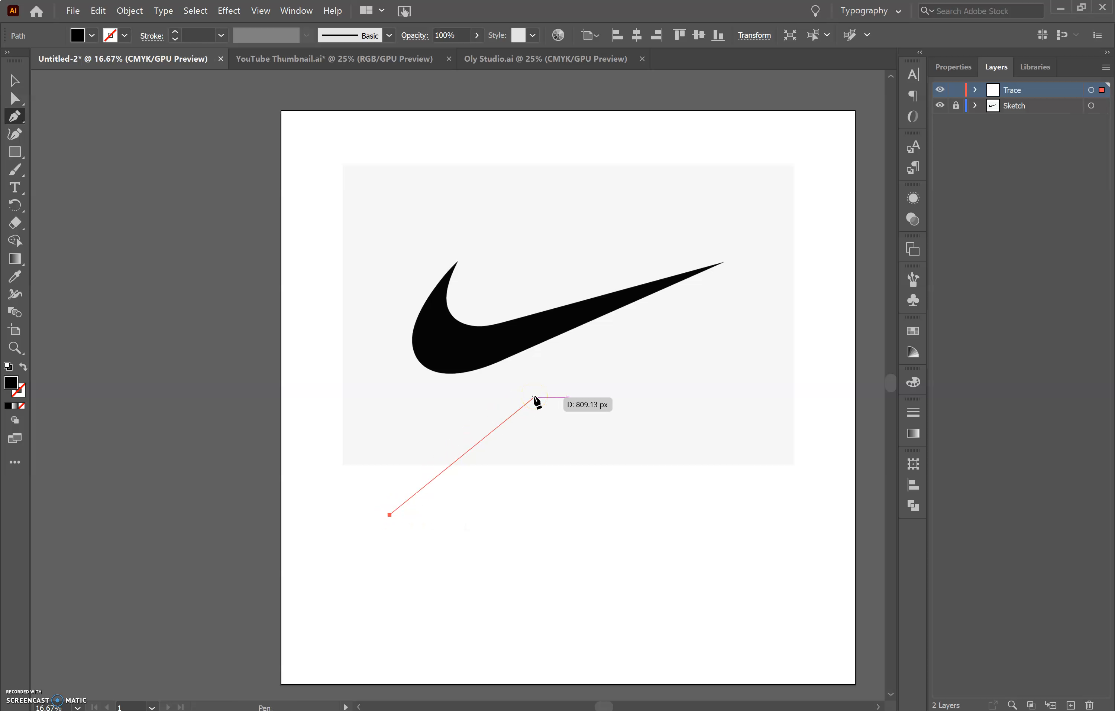
pyautogui.click(534, 398)
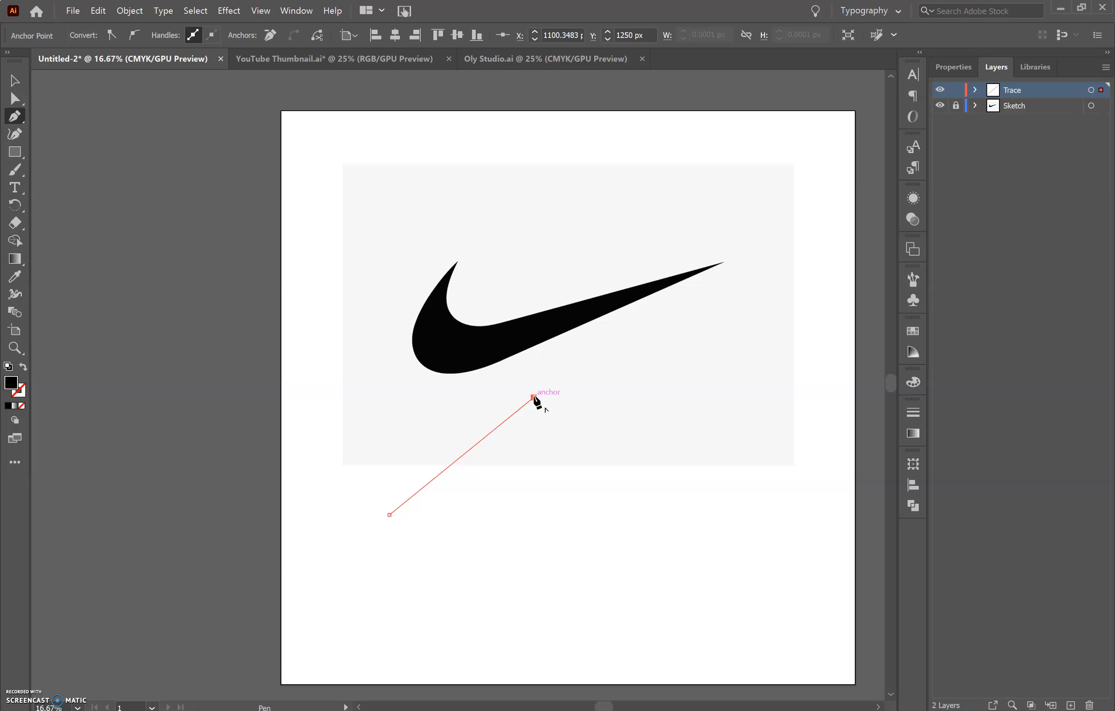
pyautogui.click(611, 515)
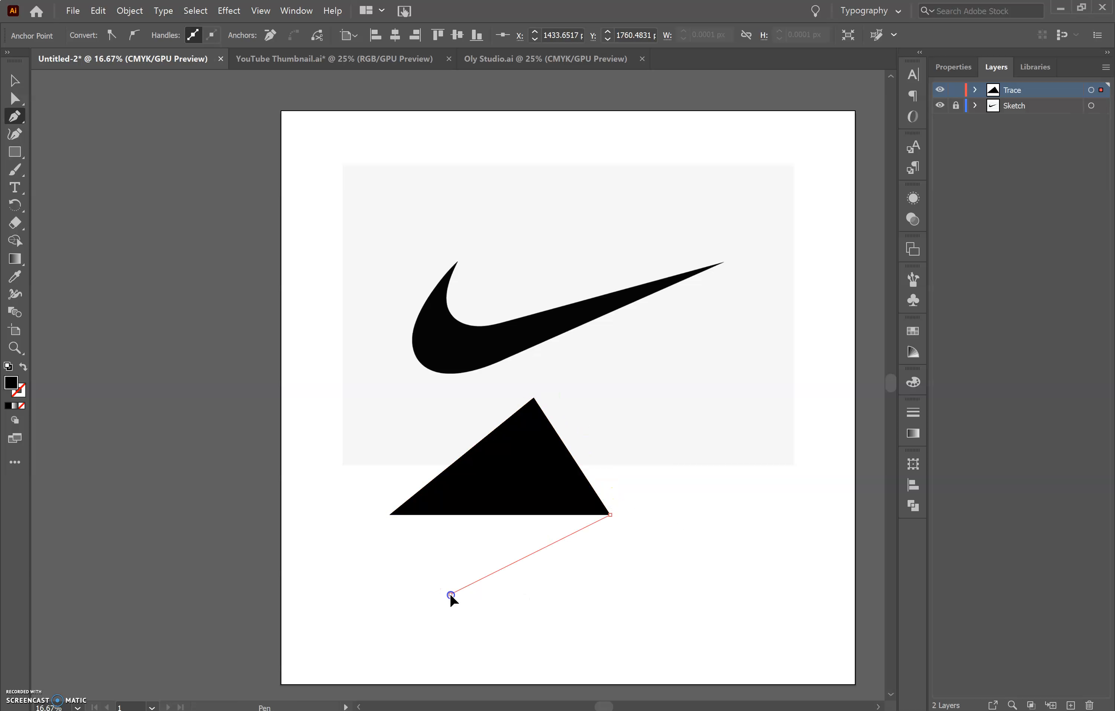
pyautogui.click(450, 595)
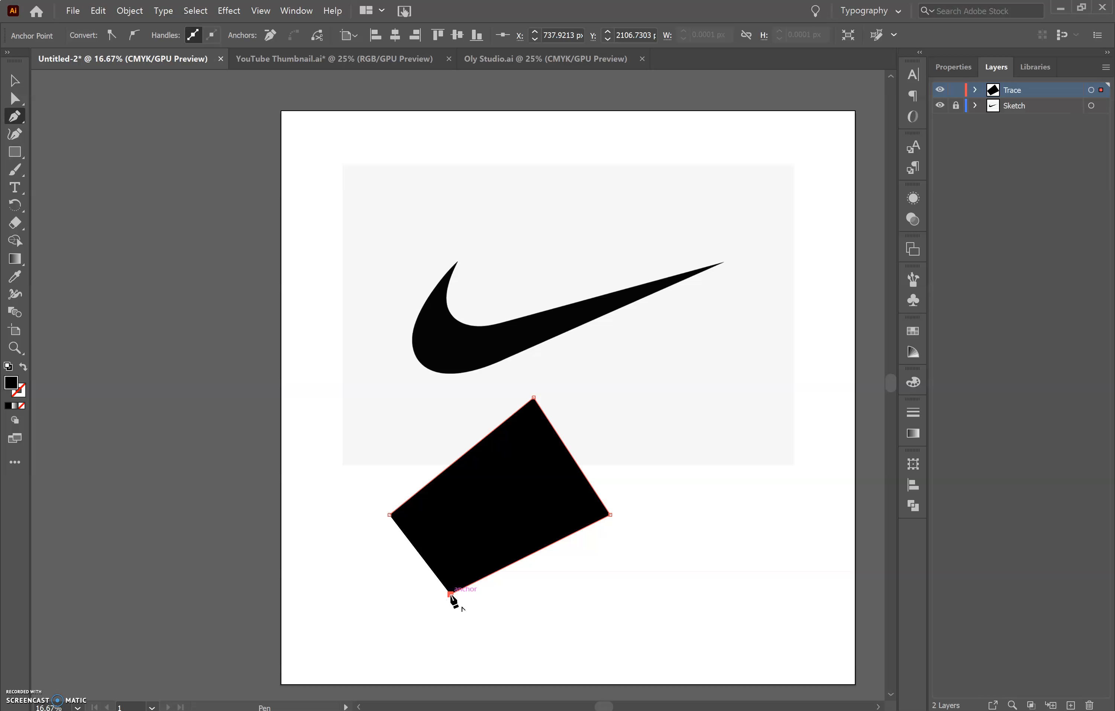
pyautogui.click(389, 515)
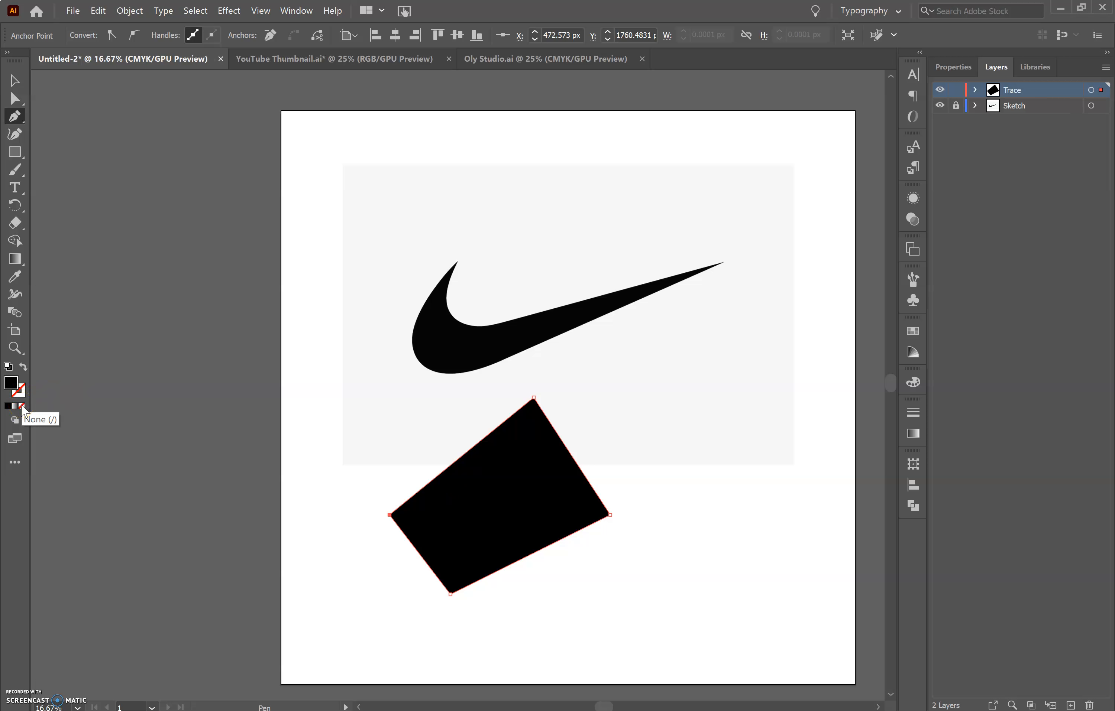
# Step: Remove the four-sided shape's fill and give it a red stroke
pyautogui.click(22, 407)
pyautogui.click(21, 391)
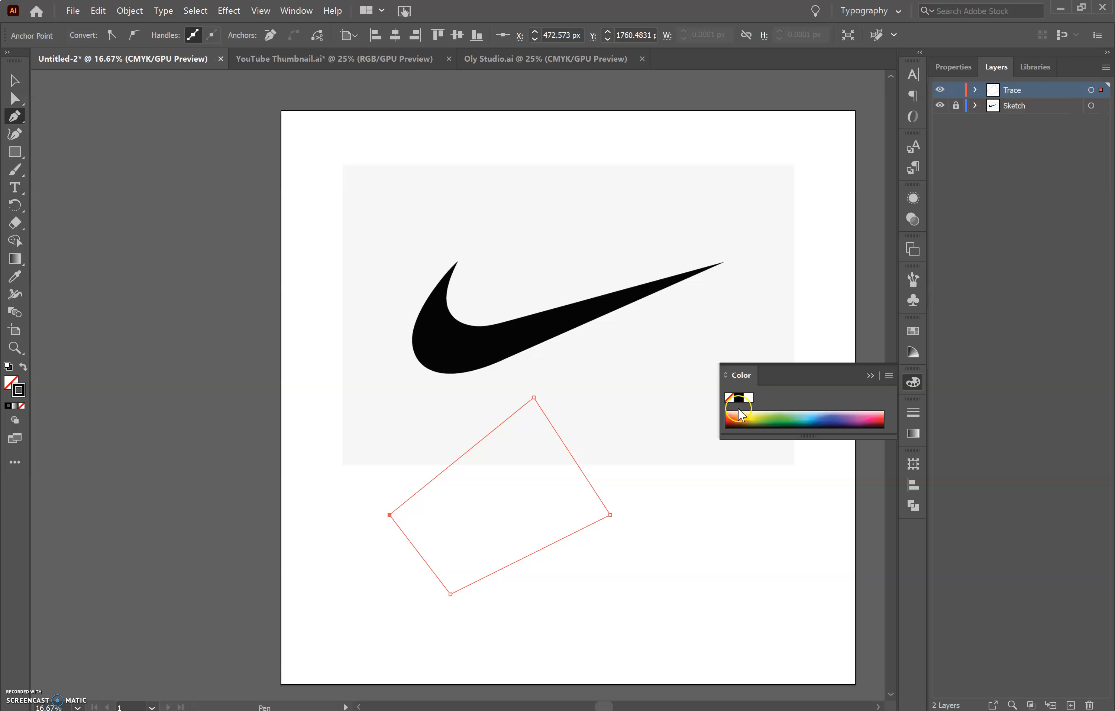
pyautogui.click(730, 418)
pyautogui.click(13, 83)
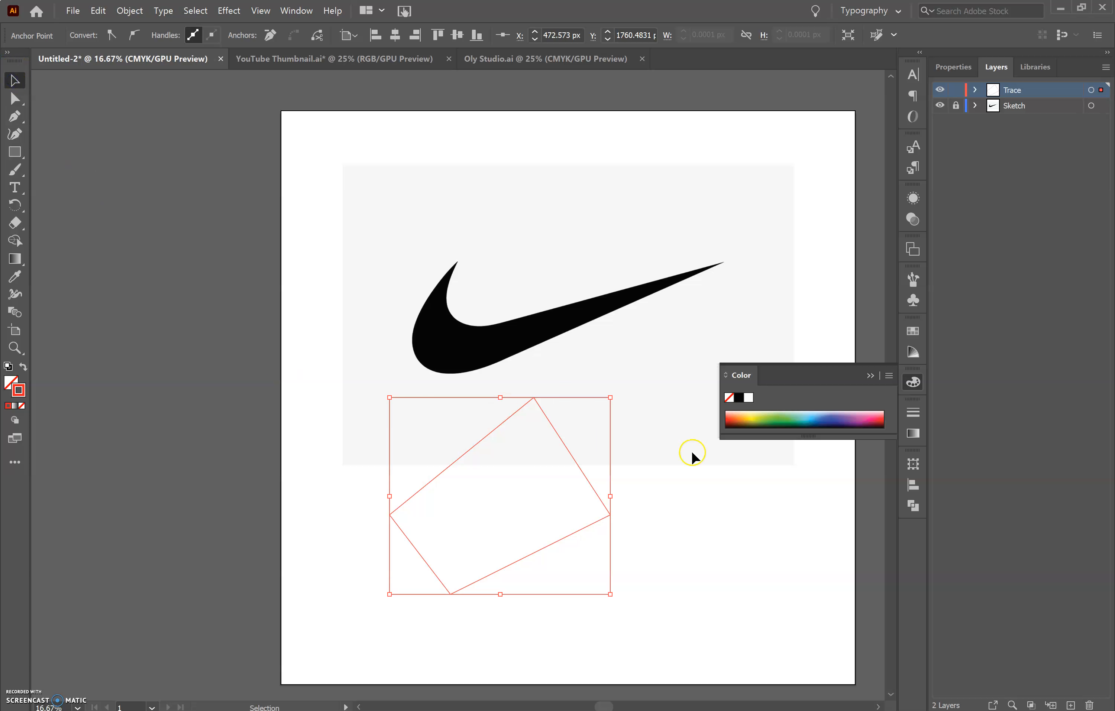
pyautogui.click(722, 546)
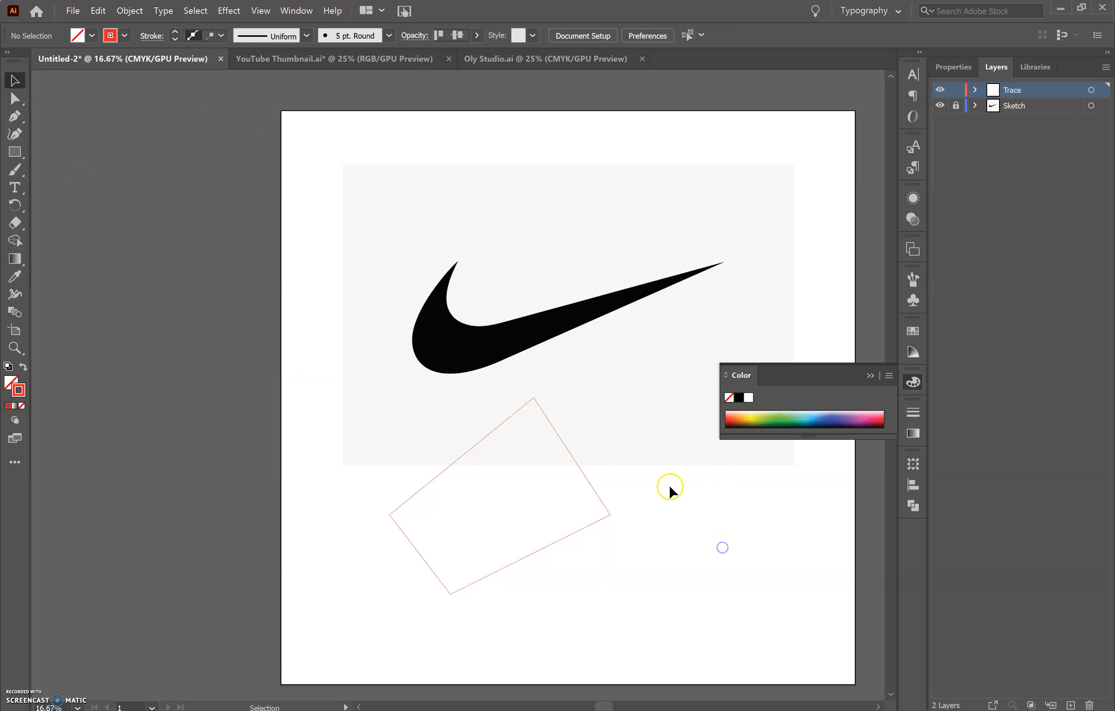
# Step: Set the four-sided shape's stroke weight to 4 pt
pyautogui.click(572, 455)
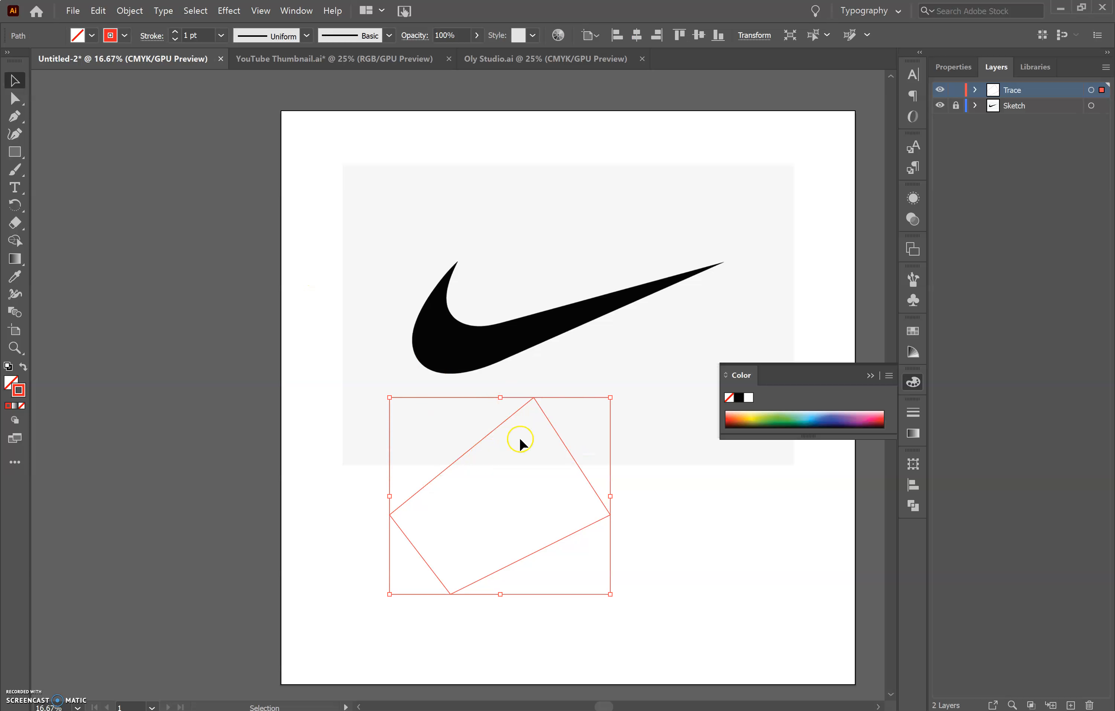
pyautogui.click(175, 31)
pyautogui.click(174, 32)
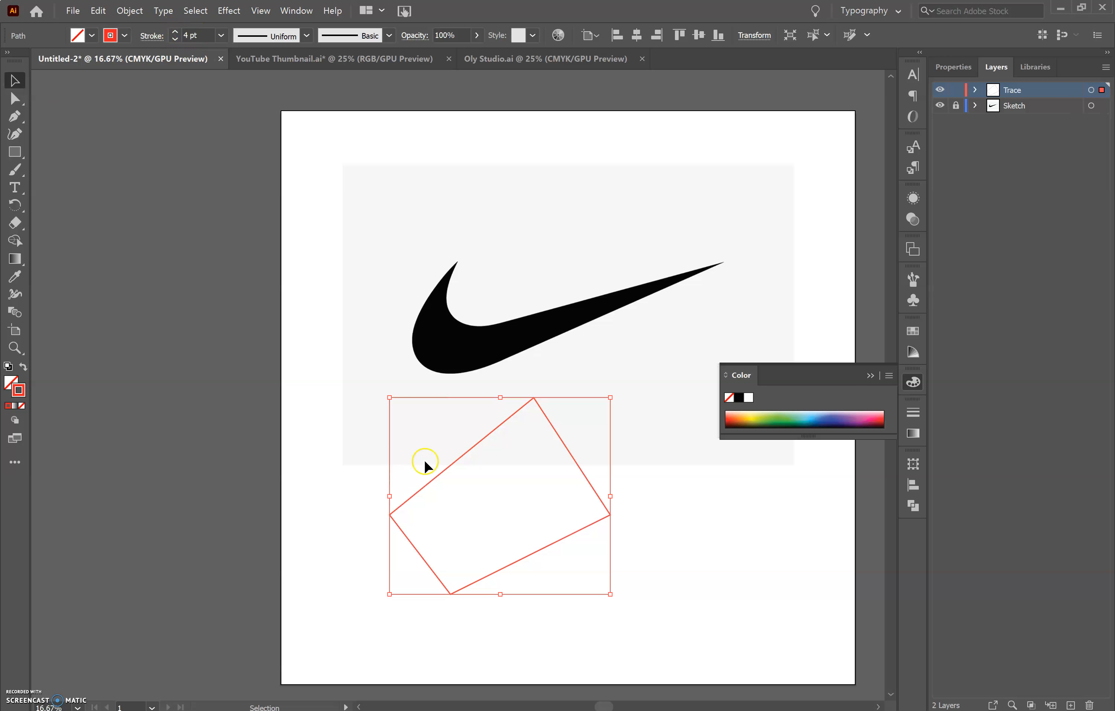
# Step: Delete the four-sided practice shape below the swoosh
pyautogui.moveTo(440, 474); pyautogui.dragTo(376, 543)
pyautogui.press('Delete')
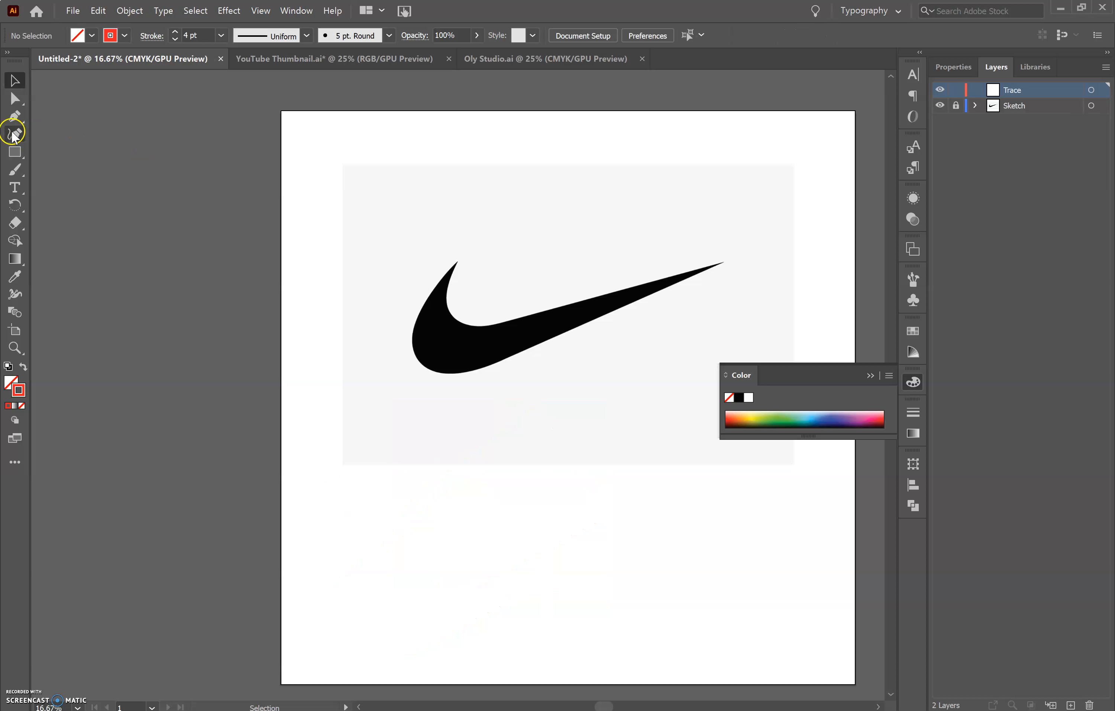
# Step: Start a new Pen tool path with an anchor at the pointed tip of the swoosh's short, curved end
pyautogui.click(14, 116)
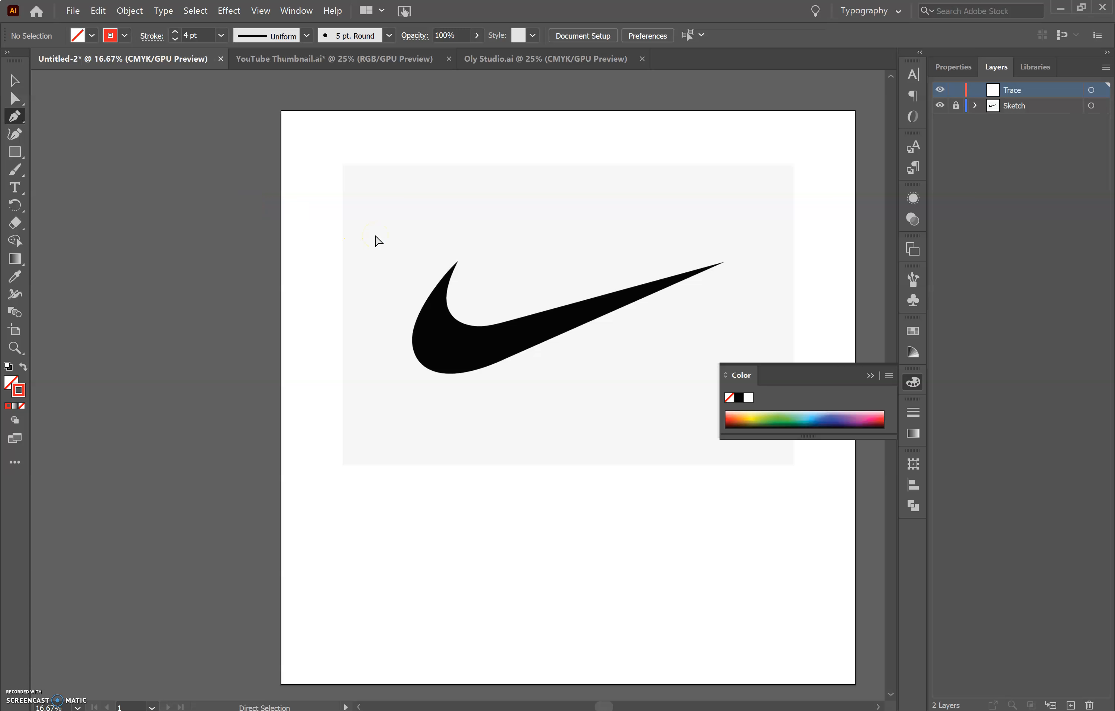
pyautogui.hotkey('ctrl', '+')
pyautogui.hotkey('ctrl', '+')
pyautogui.hotkey('ctrl', '+')
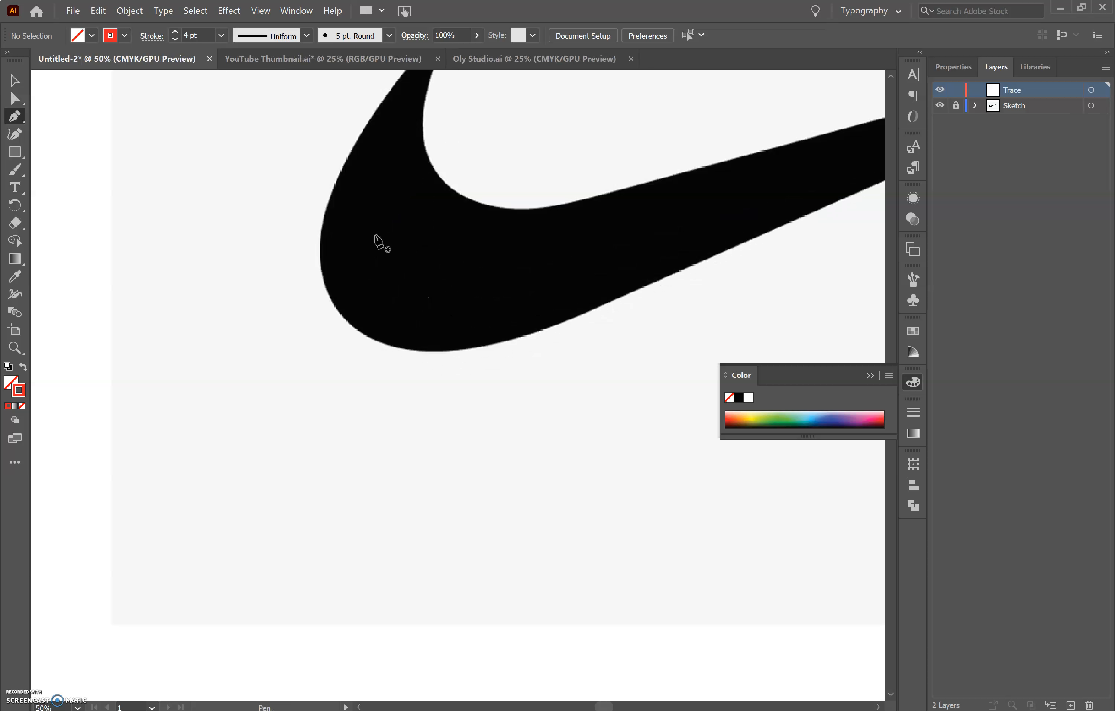
pyautogui.hotkey('ctrl', '-')
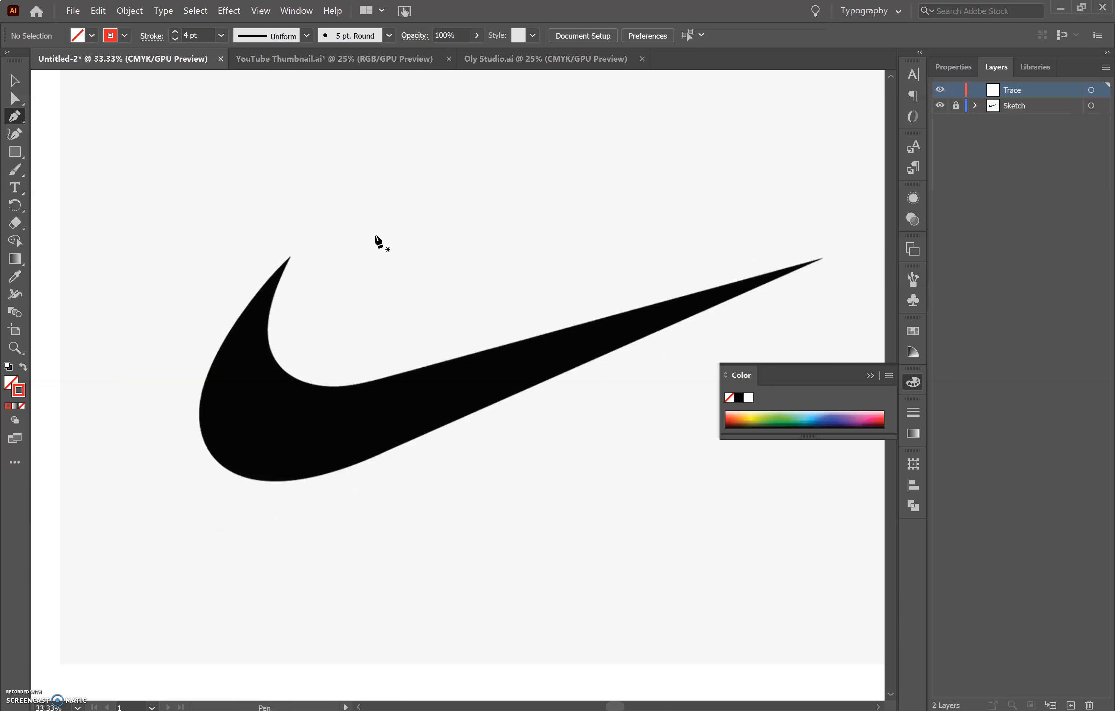
pyautogui.click(871, 376)
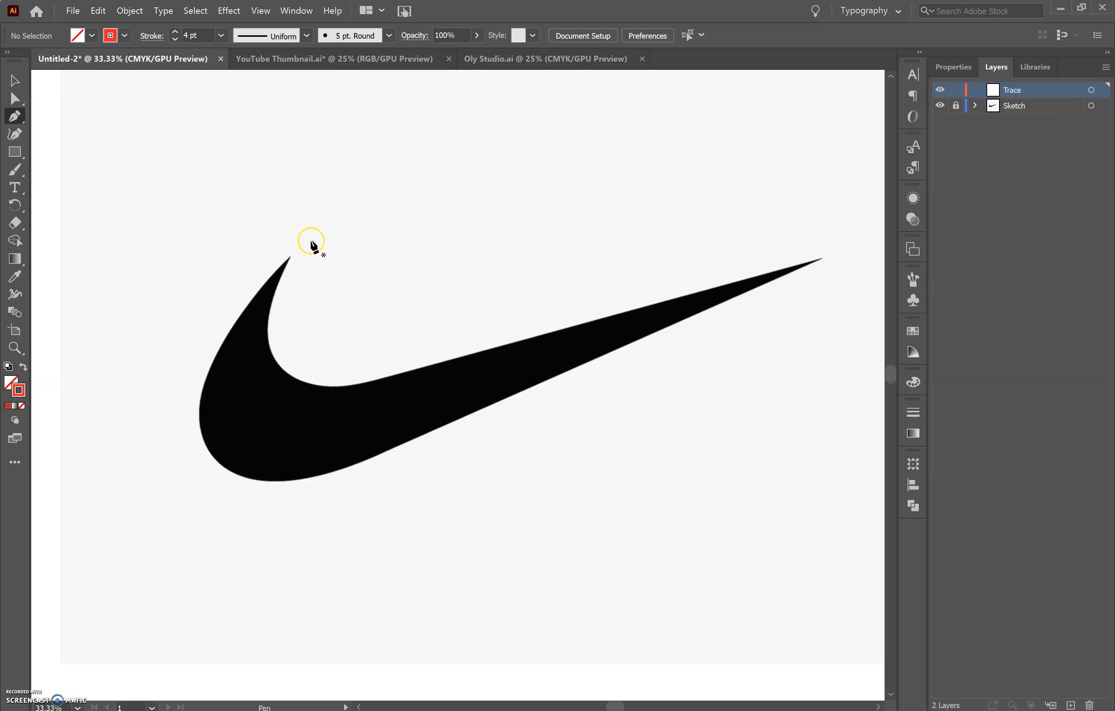
pyautogui.click(291, 257)
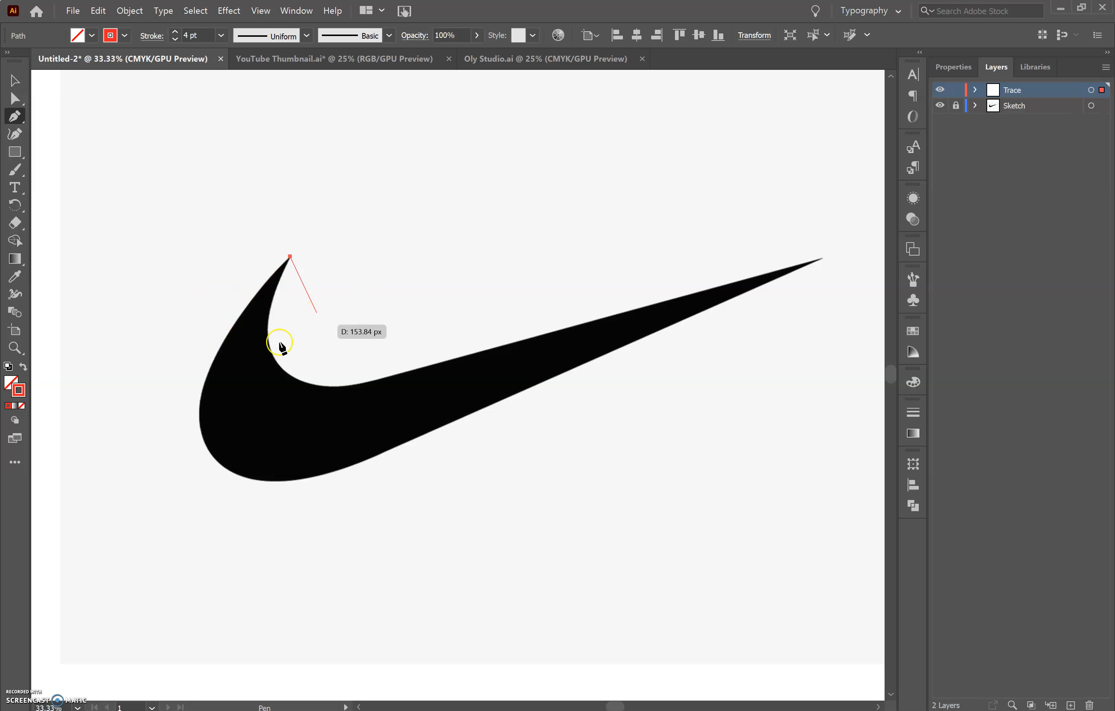
# Step: Trace the swoosh's outer curve with short straight Pen segments, going around the bottom and partway along the lower edge
pyautogui.click(211, 363)
pyautogui.click(198, 432)
pyautogui.moveTo(199, 433); pyautogui.dragTo(228, 471)
pyautogui.click(227, 469)
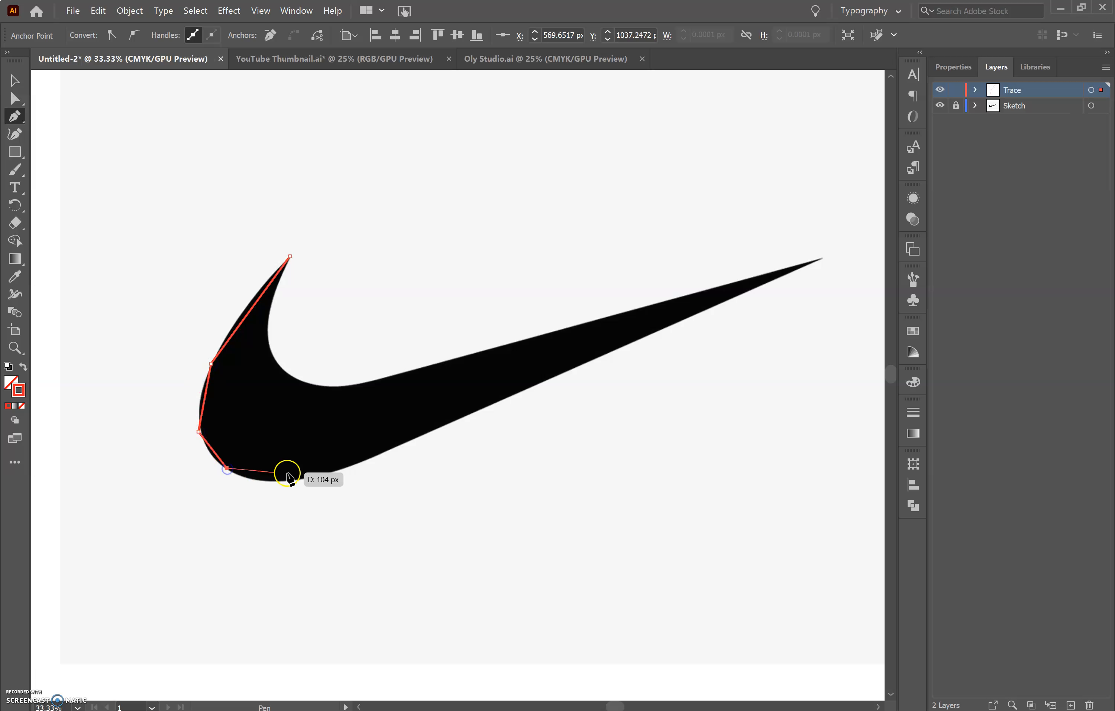
pyautogui.click(289, 477)
pyautogui.click(349, 467)
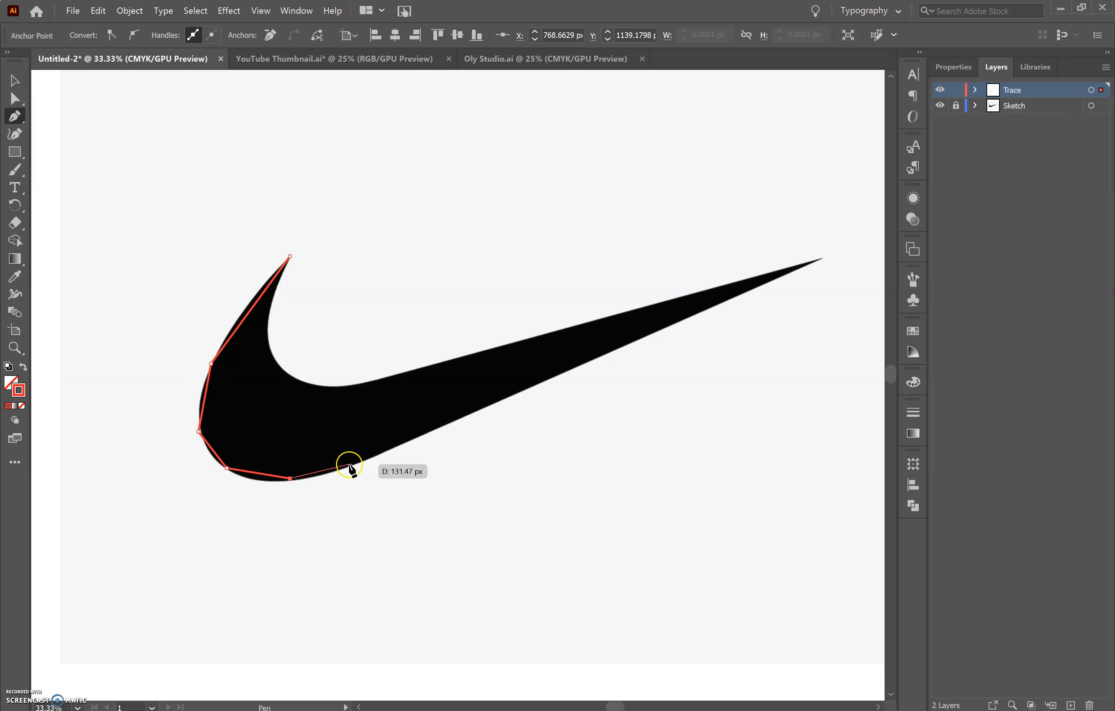
pyautogui.click(414, 445)
pyautogui.click(437, 427)
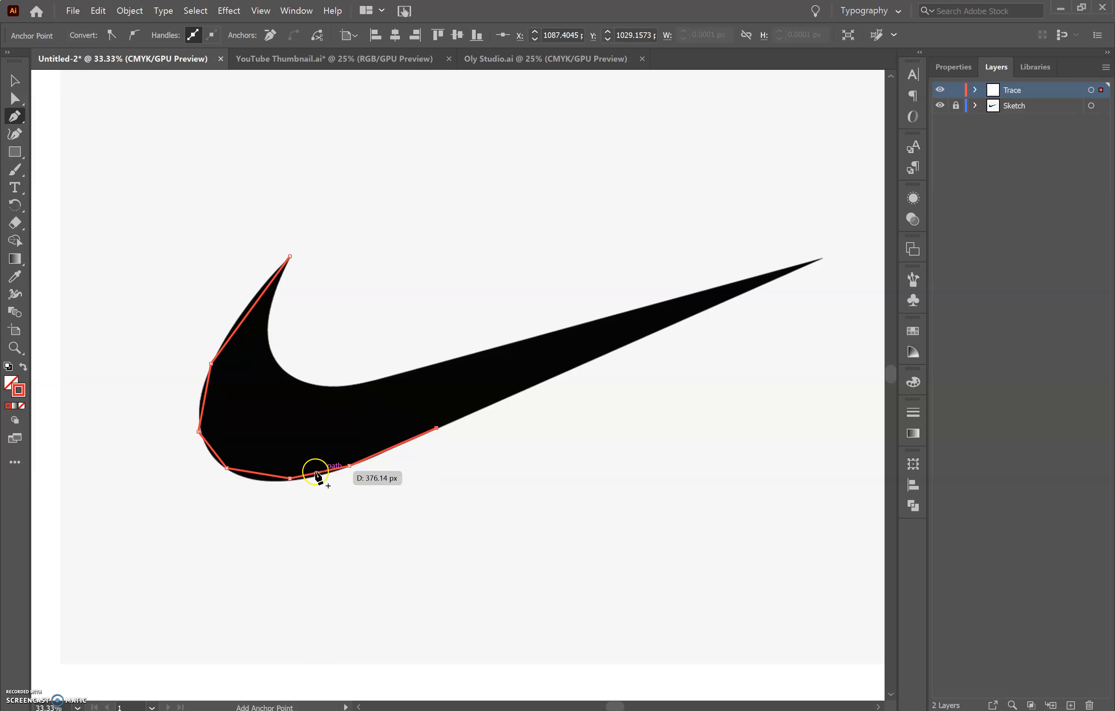
# Step: Remove the straight traced segments back to the starting anchor
pyautogui.press('ctrl')
pyautogui.press('BackSpace')
pyautogui.press('BackSpace')
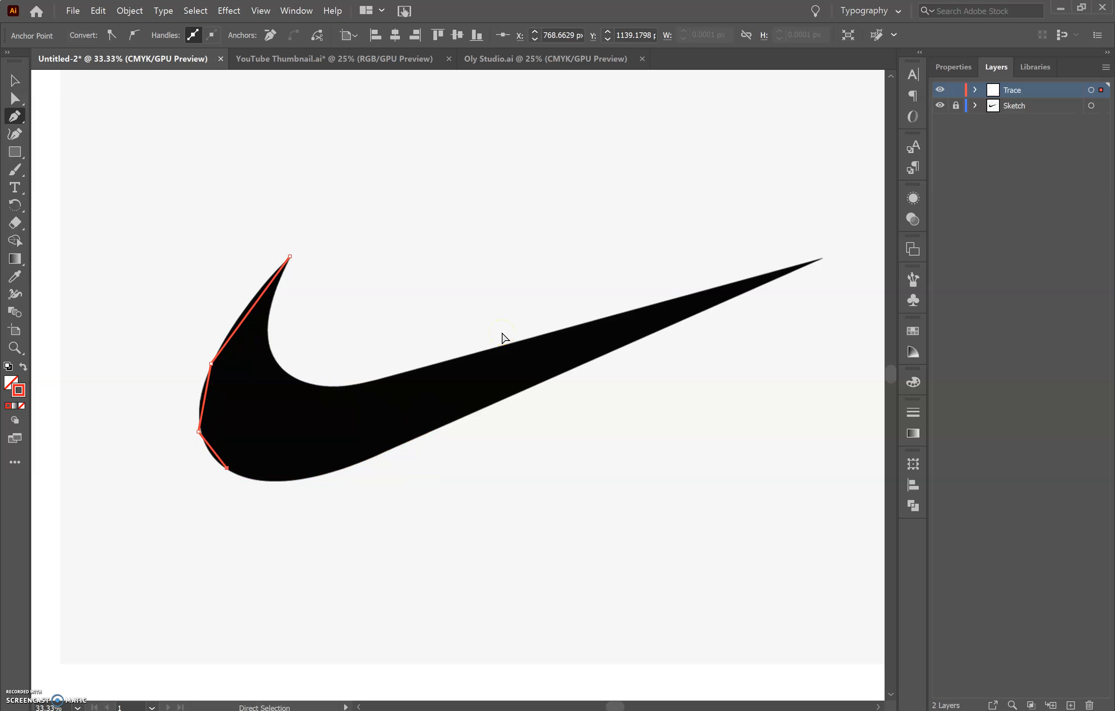
pyautogui.press('BackSpace')
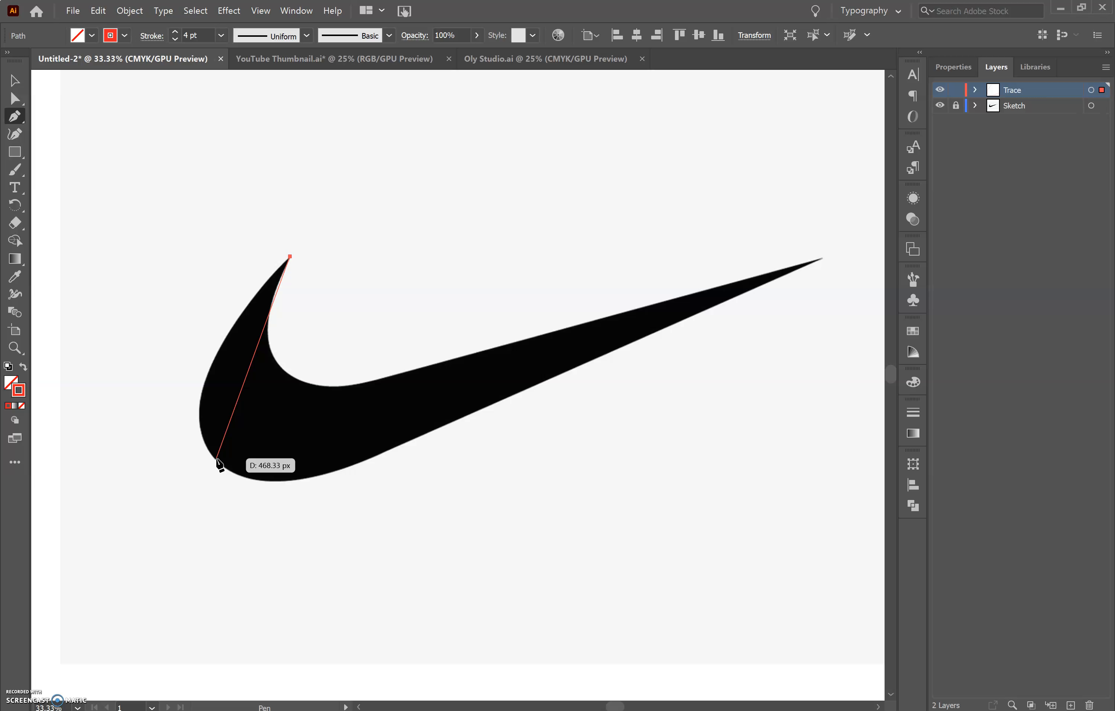
# Step: Trace the swoosh's outer curve with smooth Pen segments and continue straight along its lower edge to the far tip
pyautogui.moveTo(217, 458); pyautogui.dragTo(280, 524)
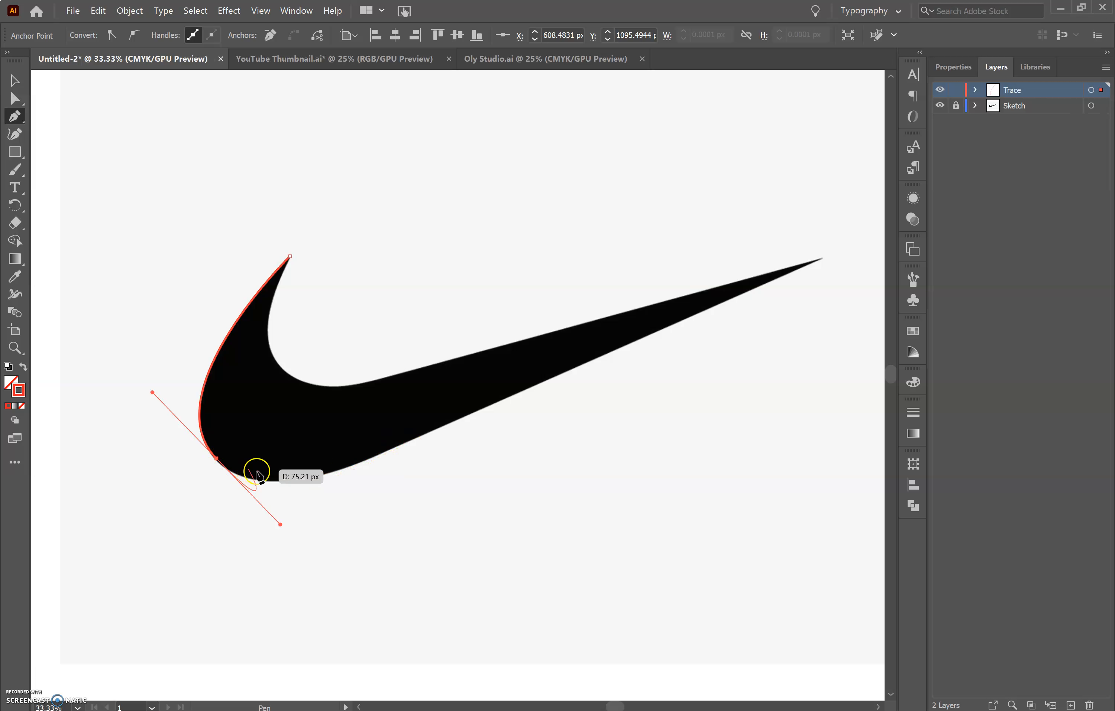
pyautogui.click(393, 448)
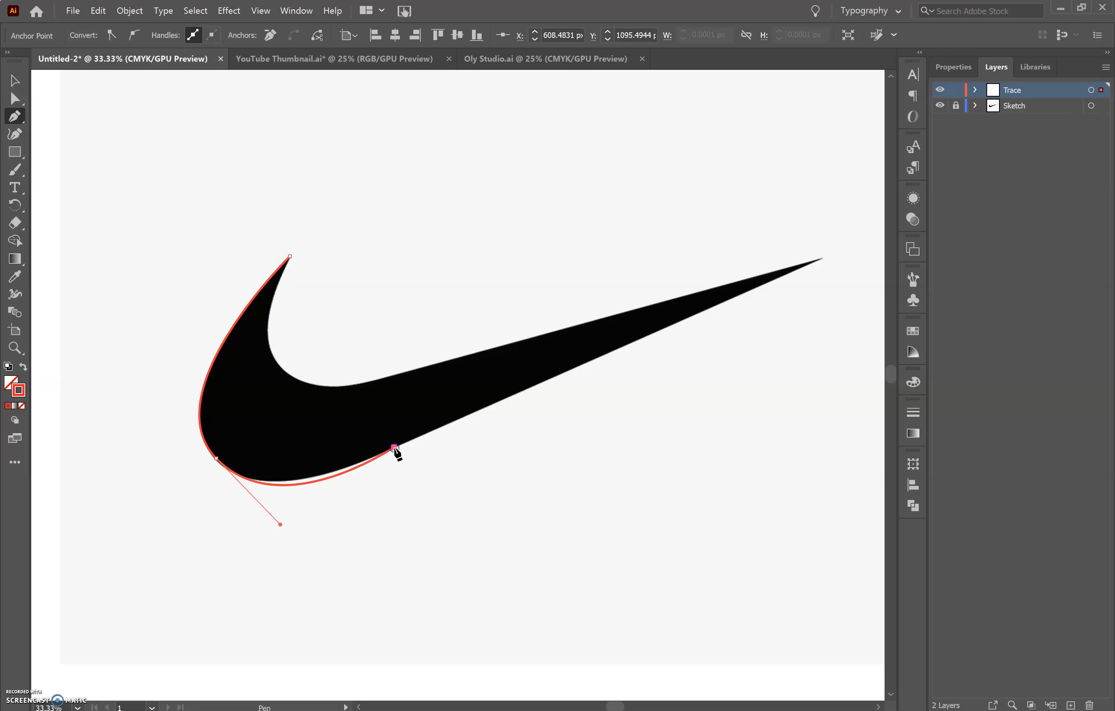
pyautogui.moveTo(394, 447); pyautogui.dragTo(827, 257)
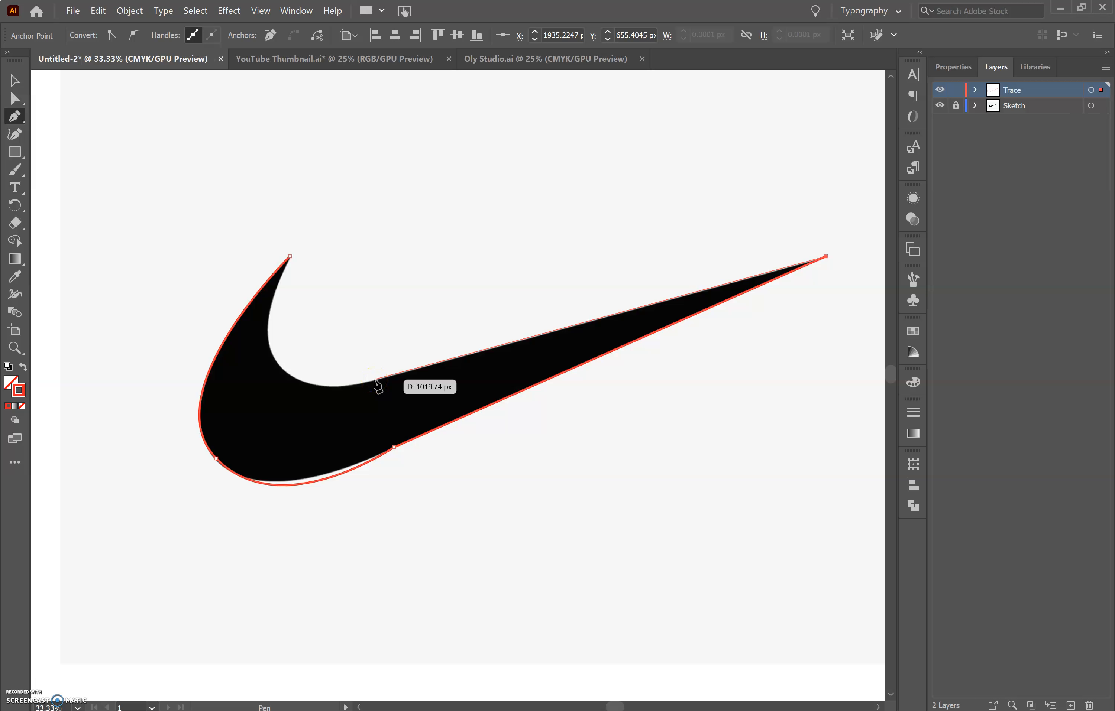
# Step: Trace the straight upper edge and the inner curve, closing the path at the starting tip, and deselect it
pyautogui.click(374, 379)
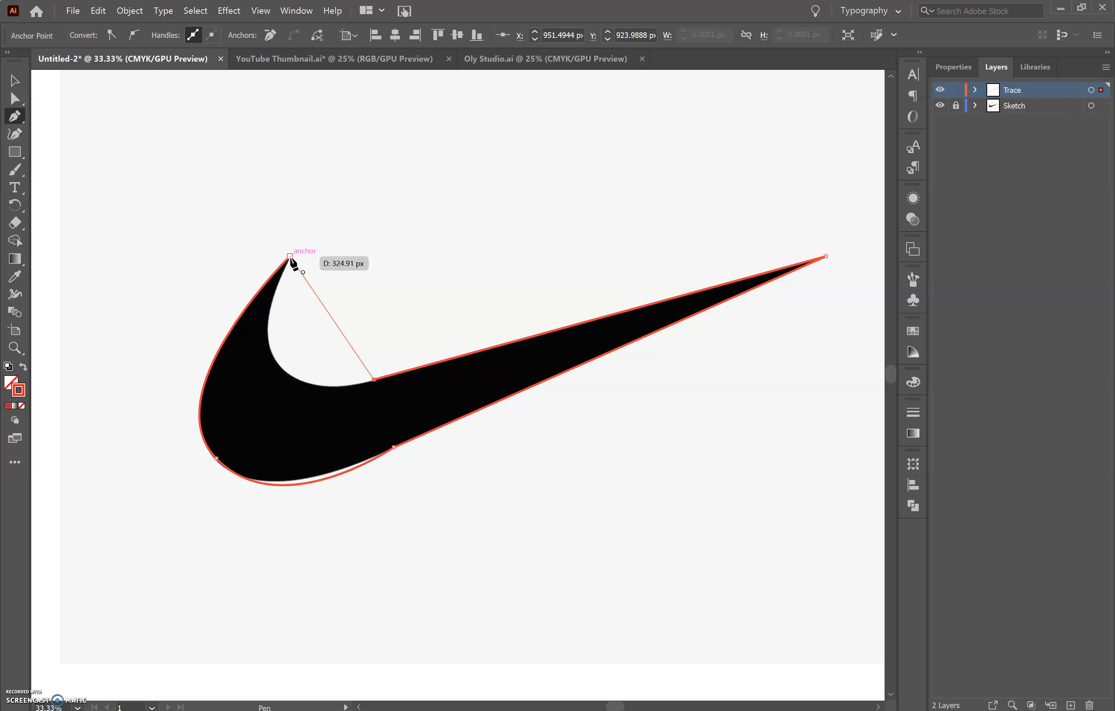
pyautogui.moveTo(290, 257); pyautogui.dragTo(369, 87)
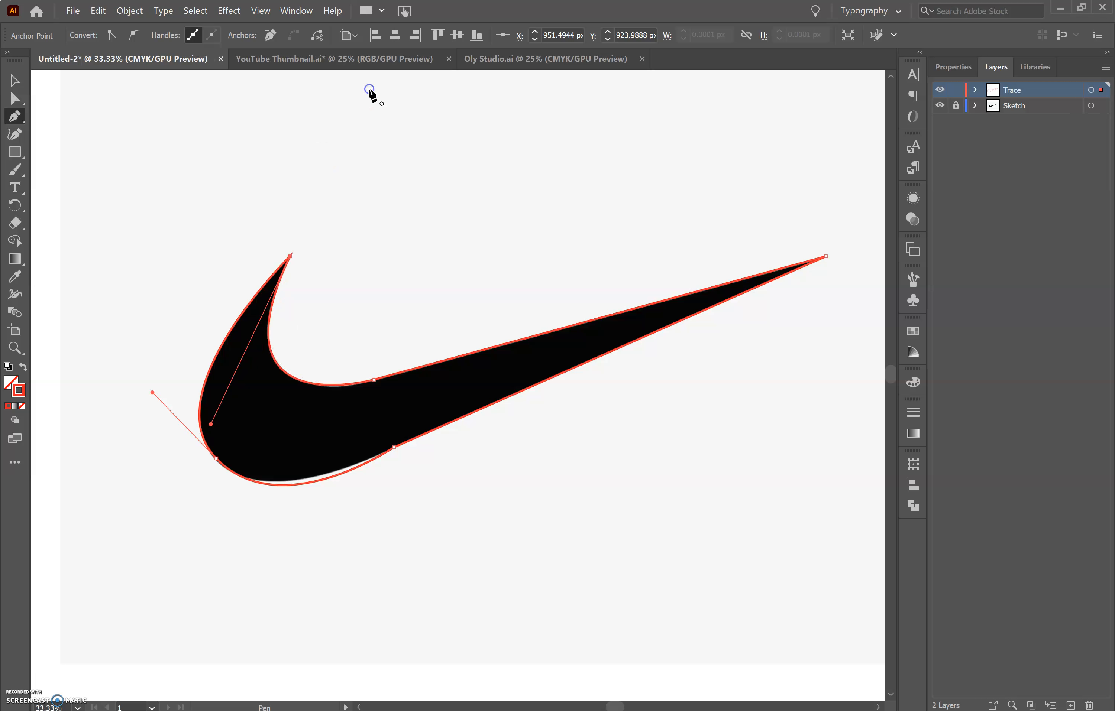
pyautogui.click(17, 81)
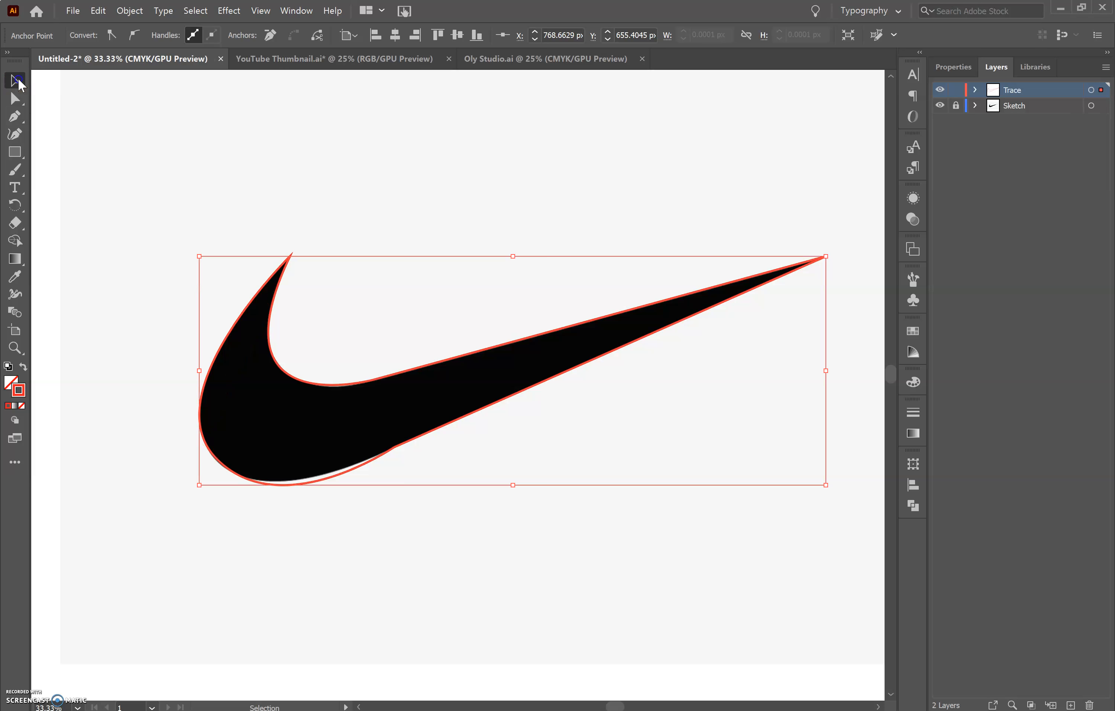
pyautogui.click(97, 178)
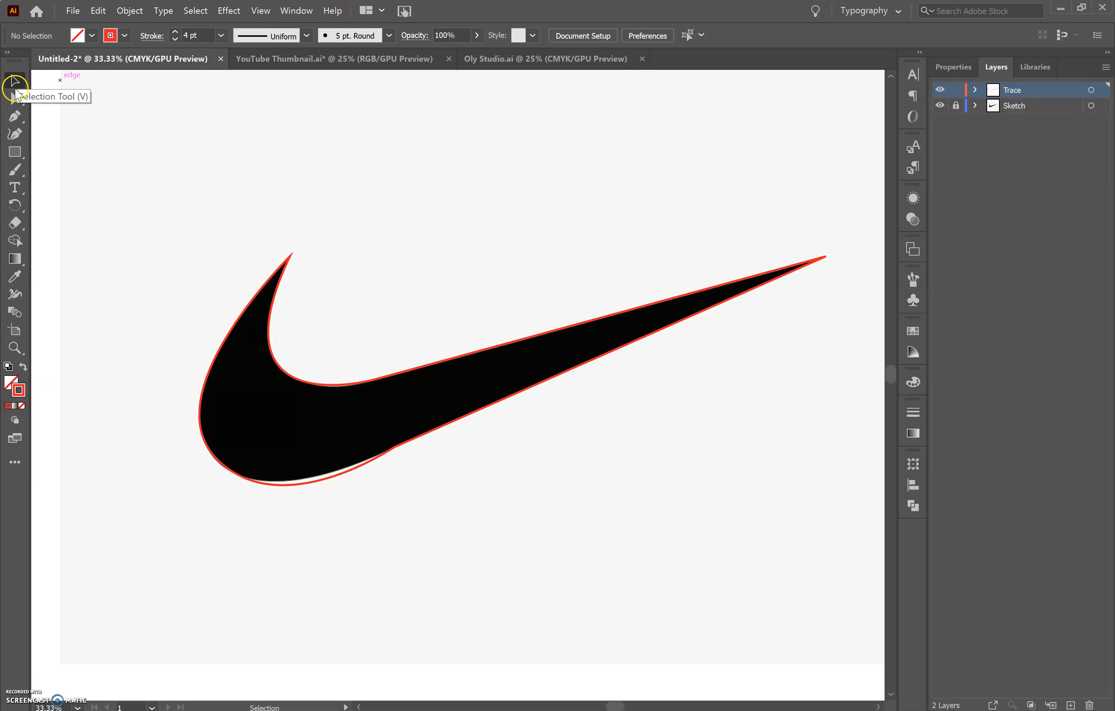
# Step: Shorten the lower direction handle of the swoosh's bottom-left anchor so the bottom curve follows the sketch, and deselect the path
pyautogui.click(12, 102)
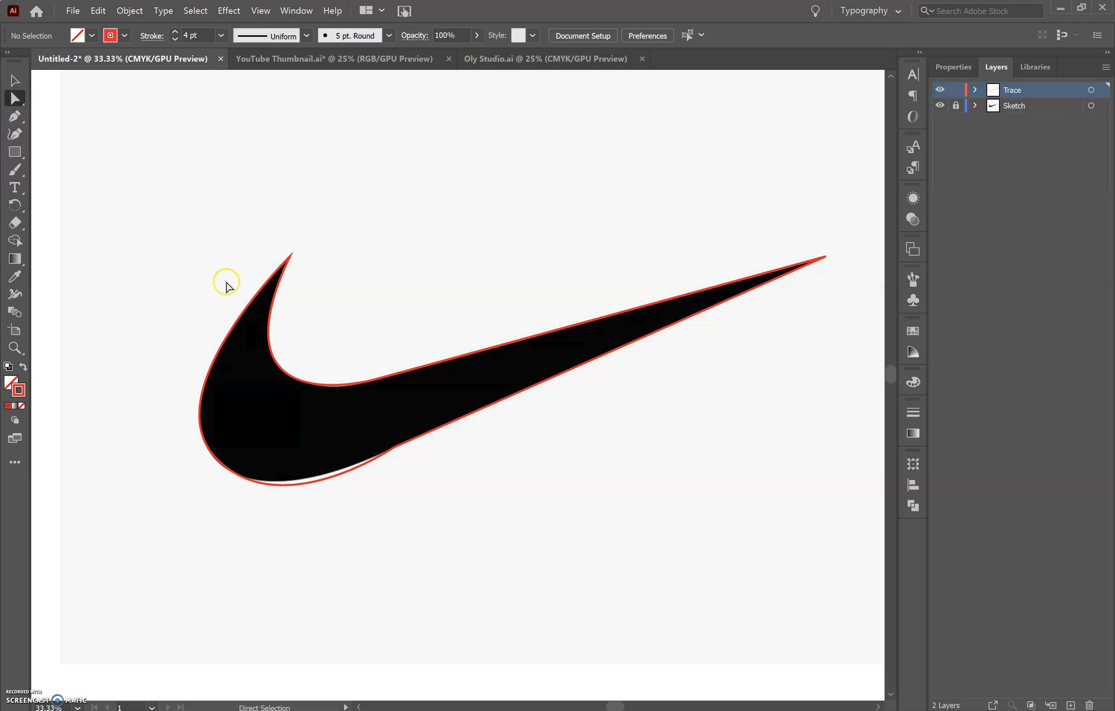
pyautogui.click(287, 373)
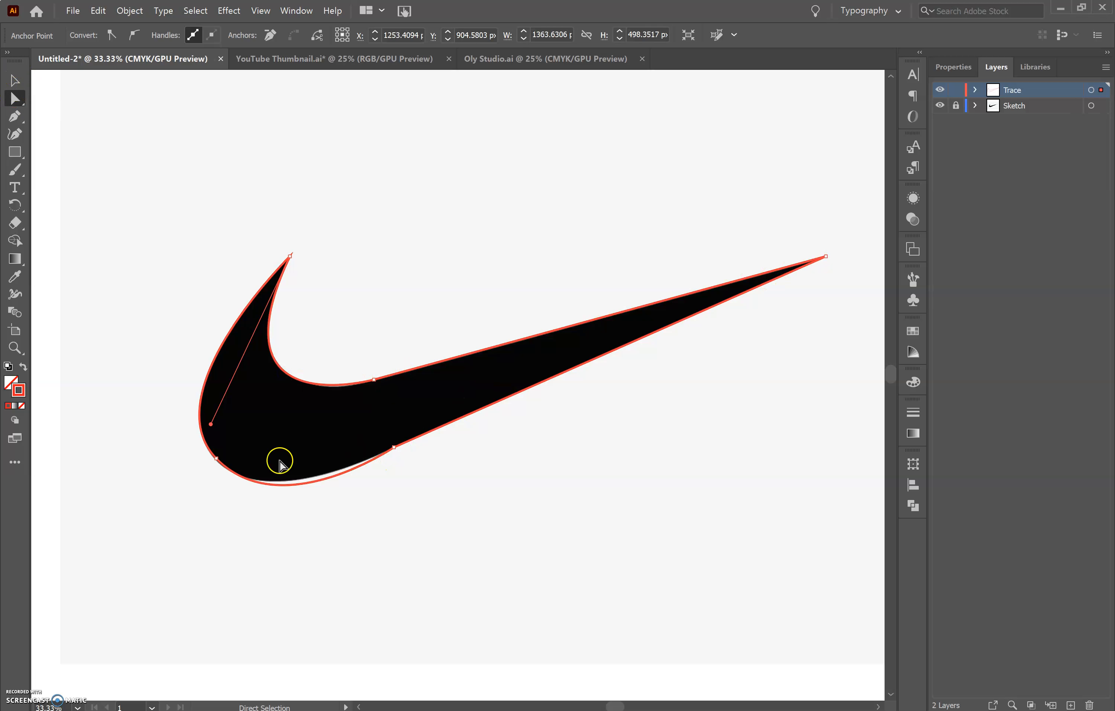
pyautogui.click(218, 460)
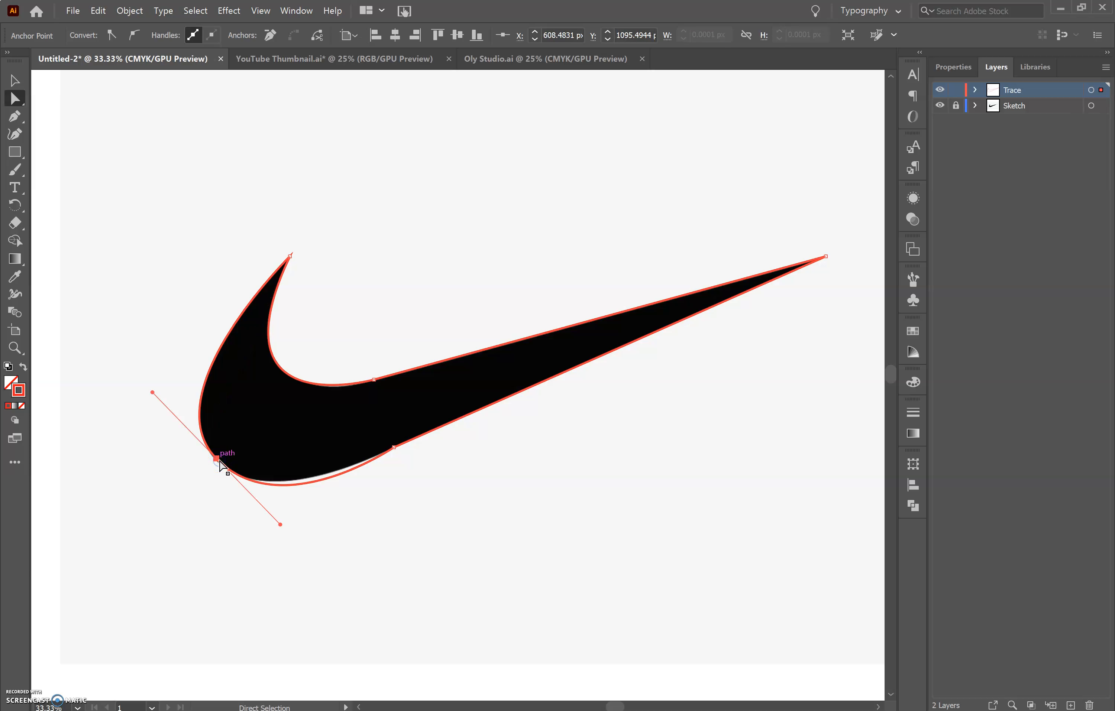
pyautogui.moveTo(281, 525); pyautogui.dragTo(268, 515)
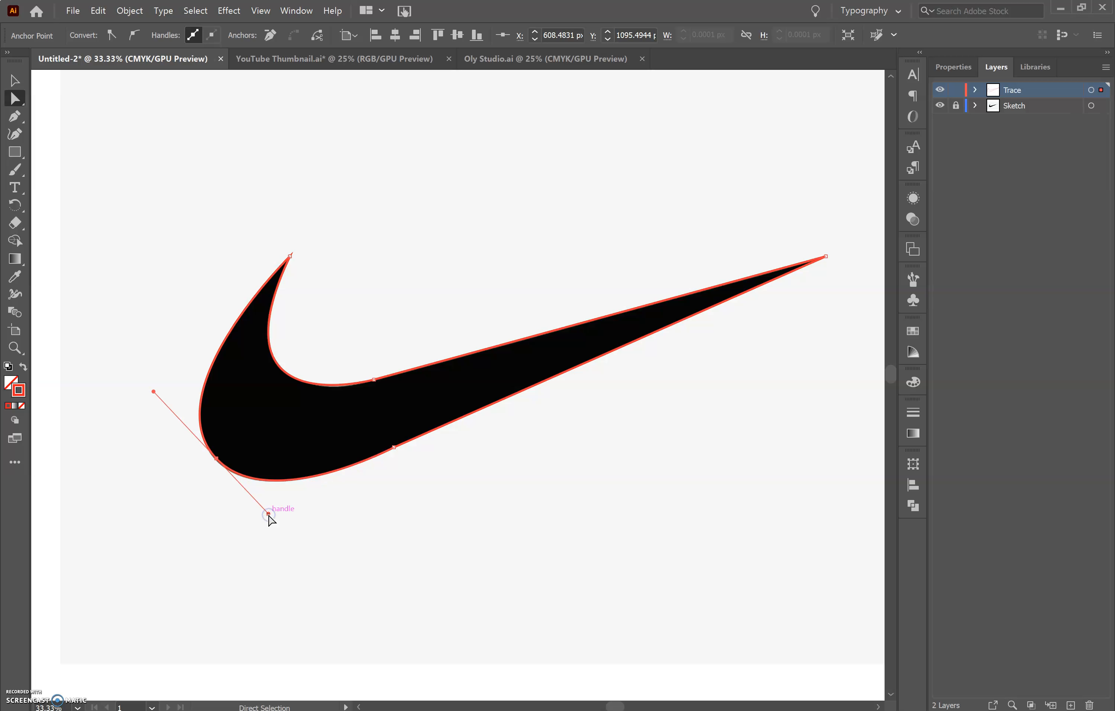
pyautogui.click(15, 81)
pyautogui.click(119, 131)
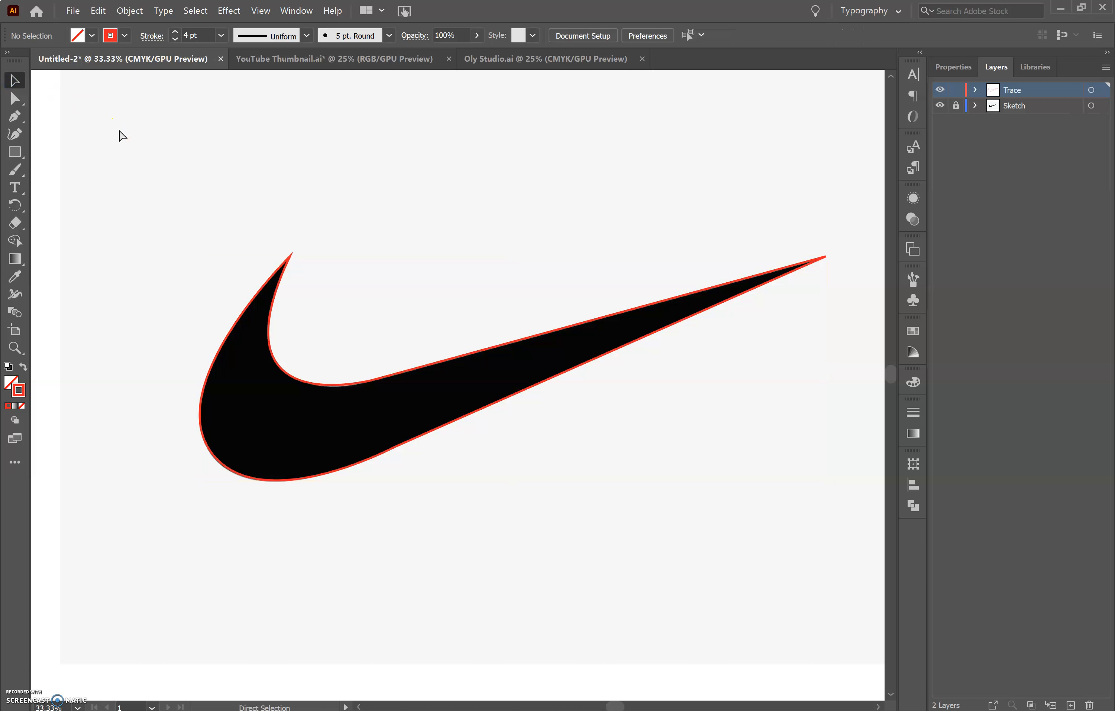
# Step: Move the traced outline below the black swoosh and swap its fill and stroke to make it solid red, leaving it deselected
pyautogui.hotkey('ctrl', '-')
pyautogui.hotkey('ctrl', '-')
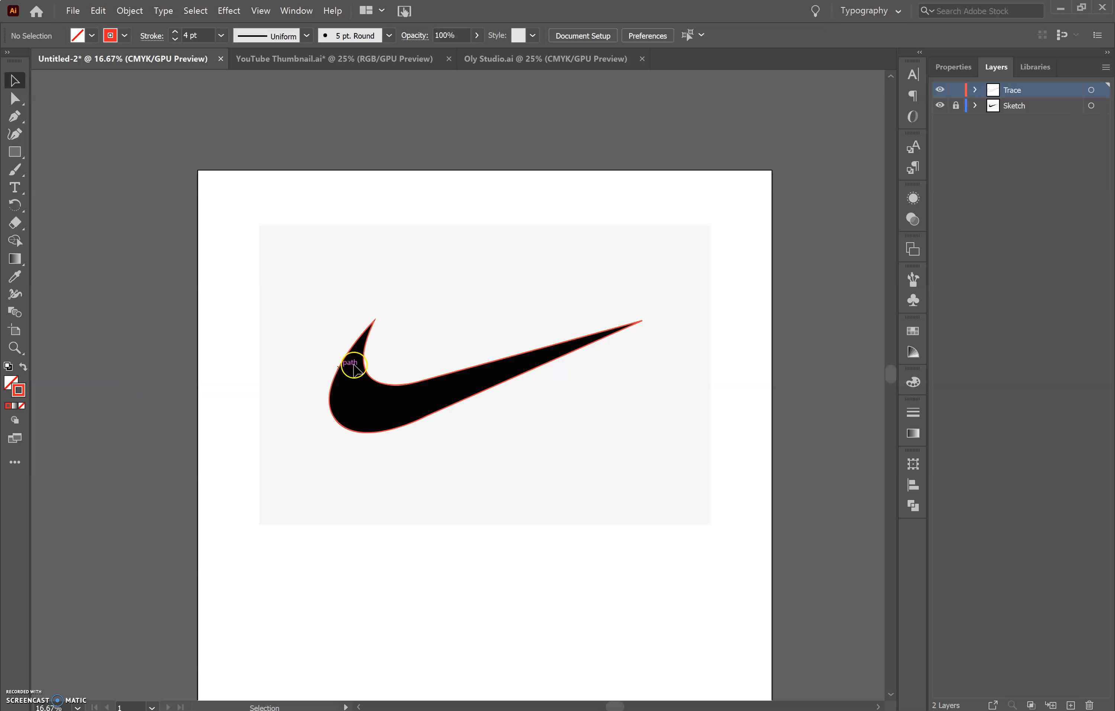
pyautogui.click(382, 383)
pyautogui.moveTo(402, 385); pyautogui.dragTo(394, 544)
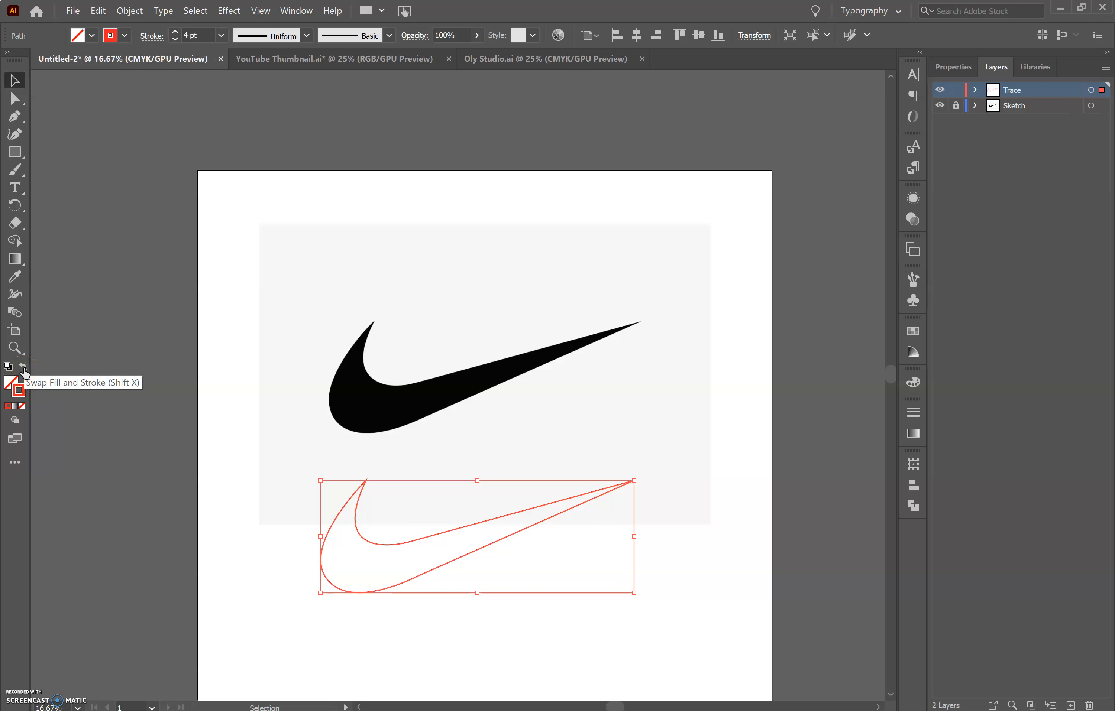
pyautogui.click(23, 366)
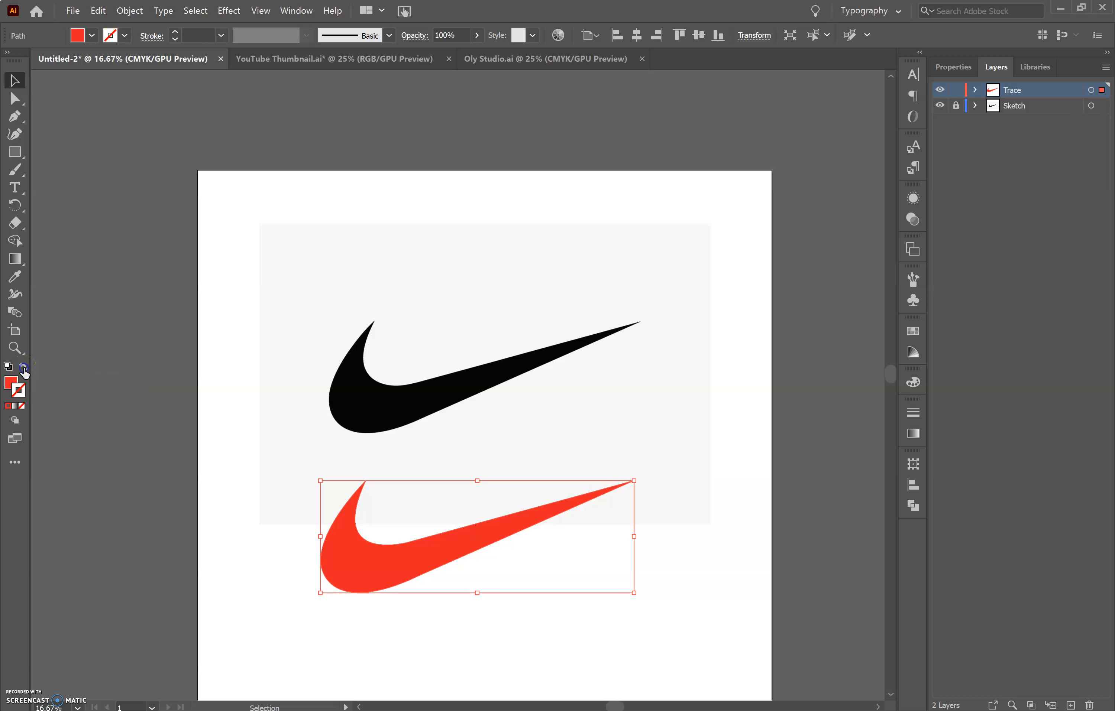
pyautogui.click(267, 565)
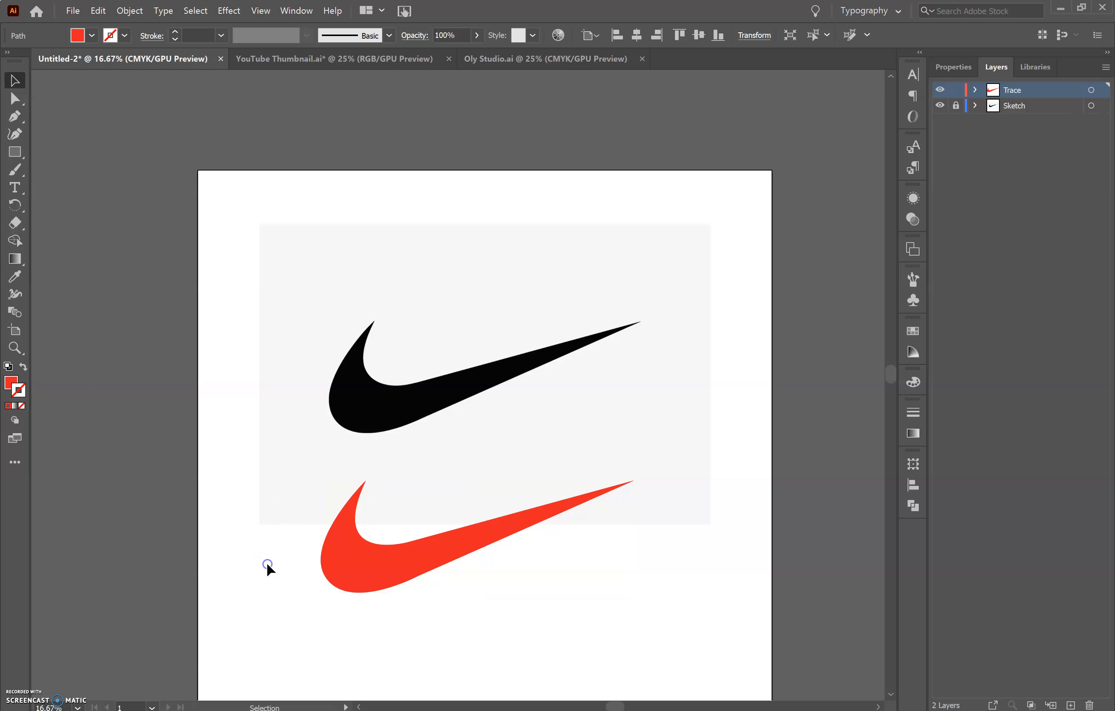
pyautogui.moveTo(369, 560); pyautogui.dragTo(370, 543)
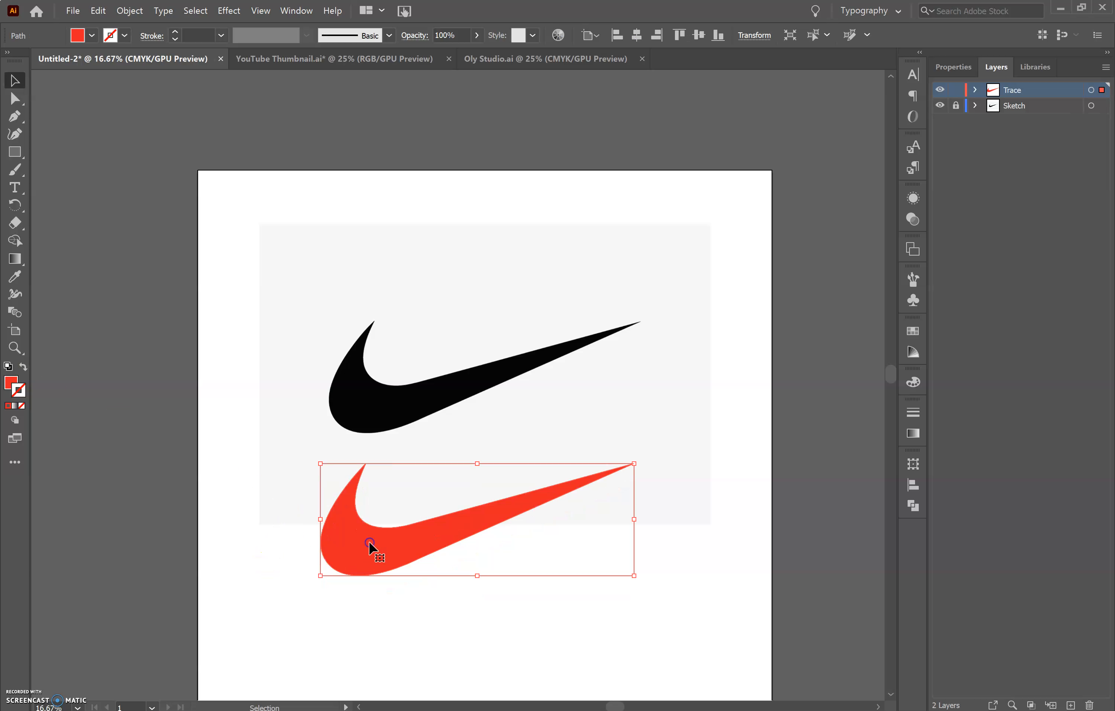
pyautogui.click(458, 614)
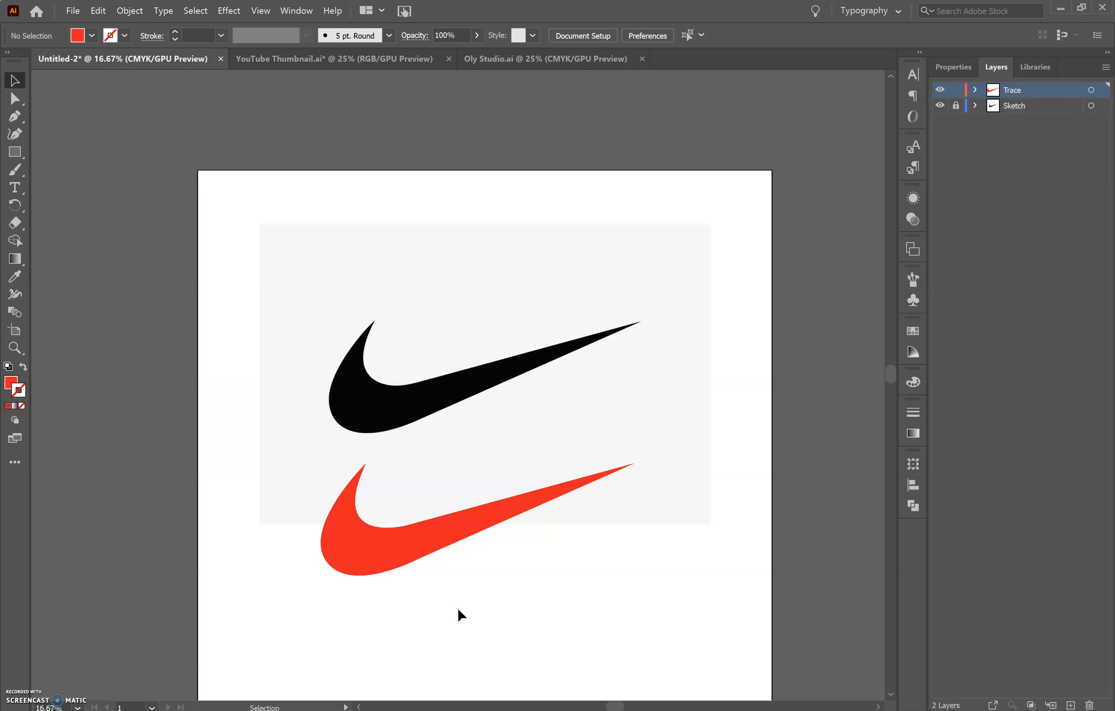
# Step: Try stretching the red swoosh out of proportion by widening and flattening it, and undo both distortions
pyautogui.click(373, 561)
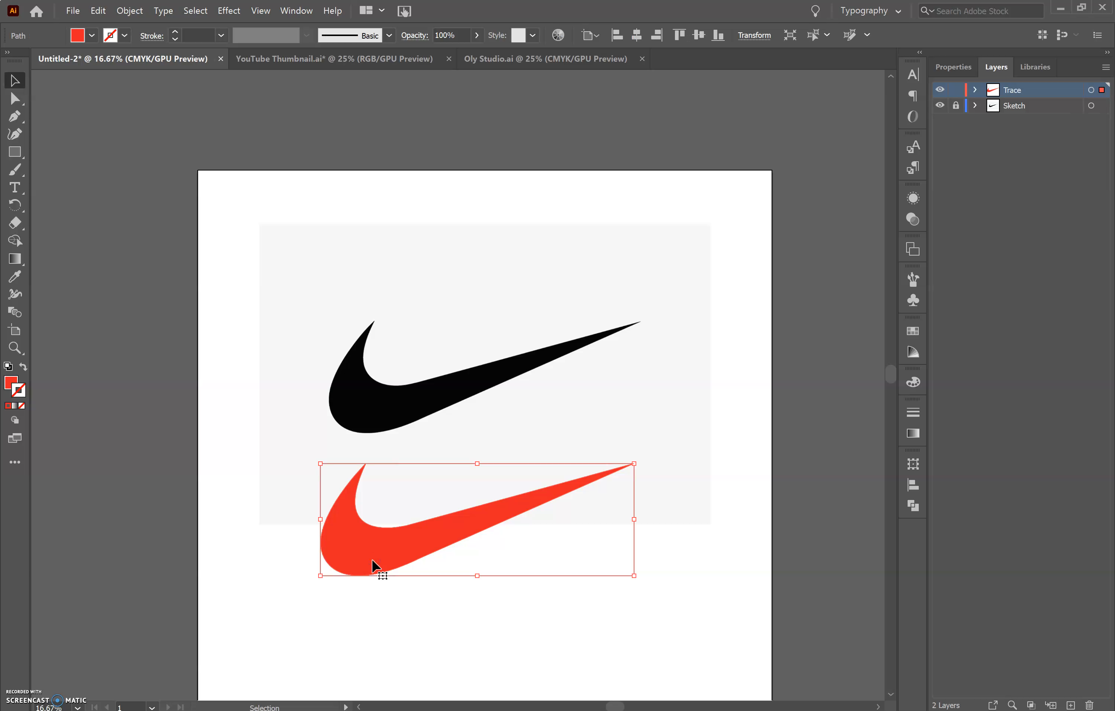
pyautogui.click(324, 521)
pyautogui.moveTo(323, 521); pyautogui.dragTo(206, 515)
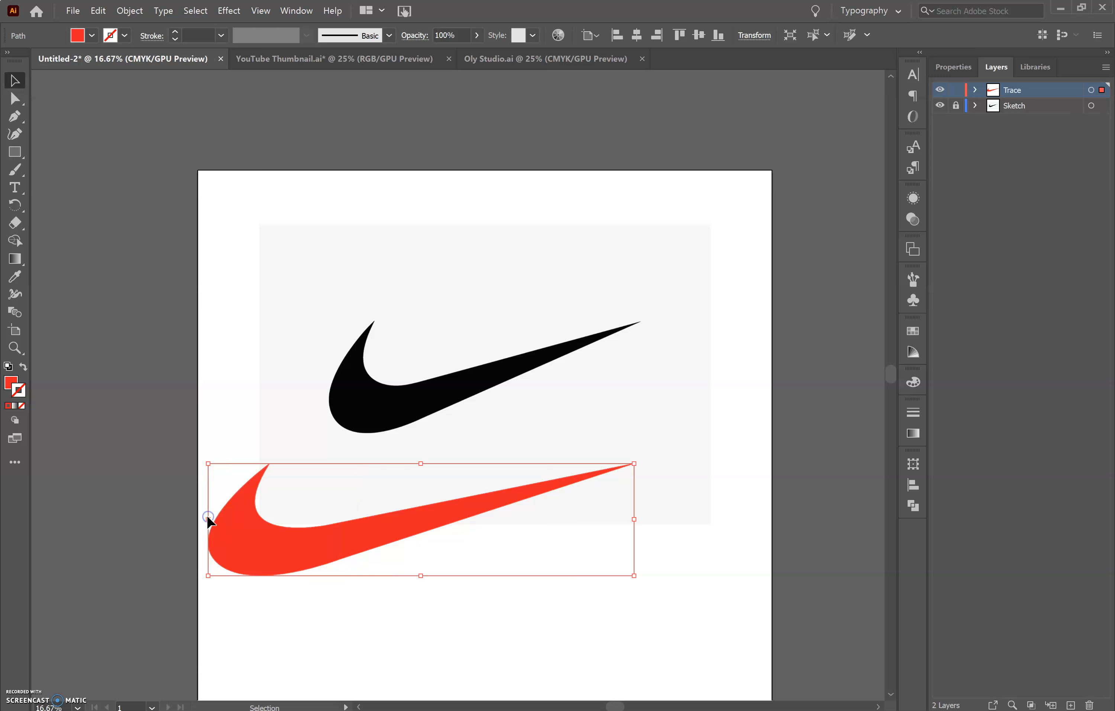
pyautogui.moveTo(425, 576); pyautogui.dragTo(411, 534)
pyautogui.hotkey('ctrl', 'z')
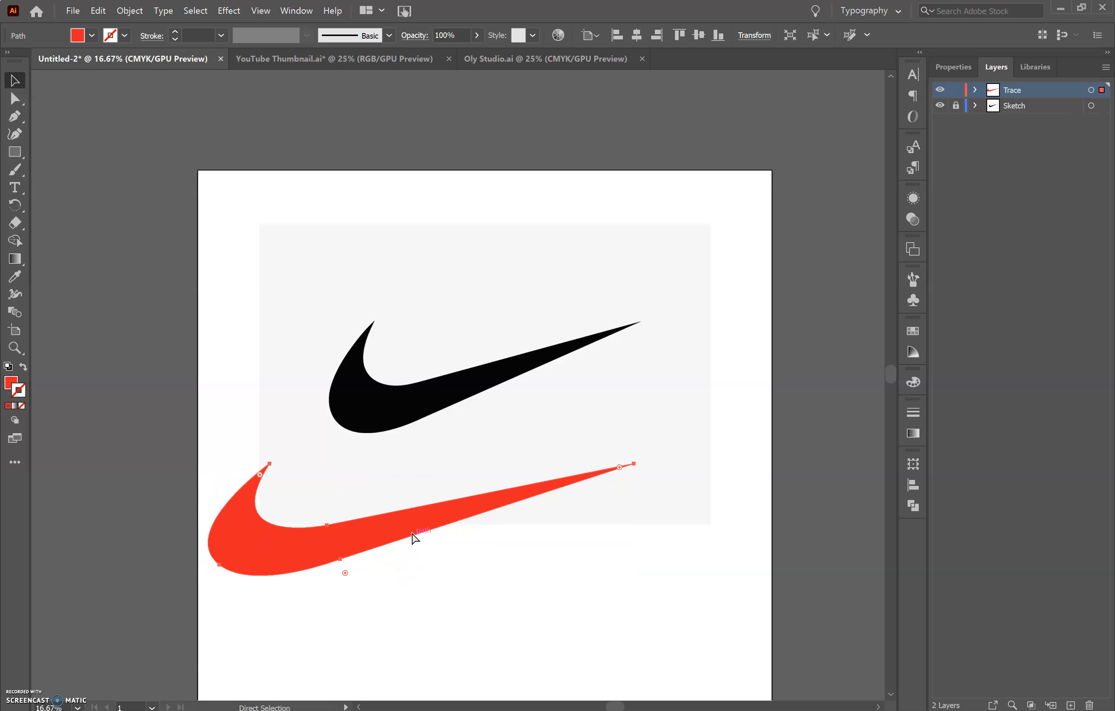
pyautogui.hotkey('ctrl', 'z')
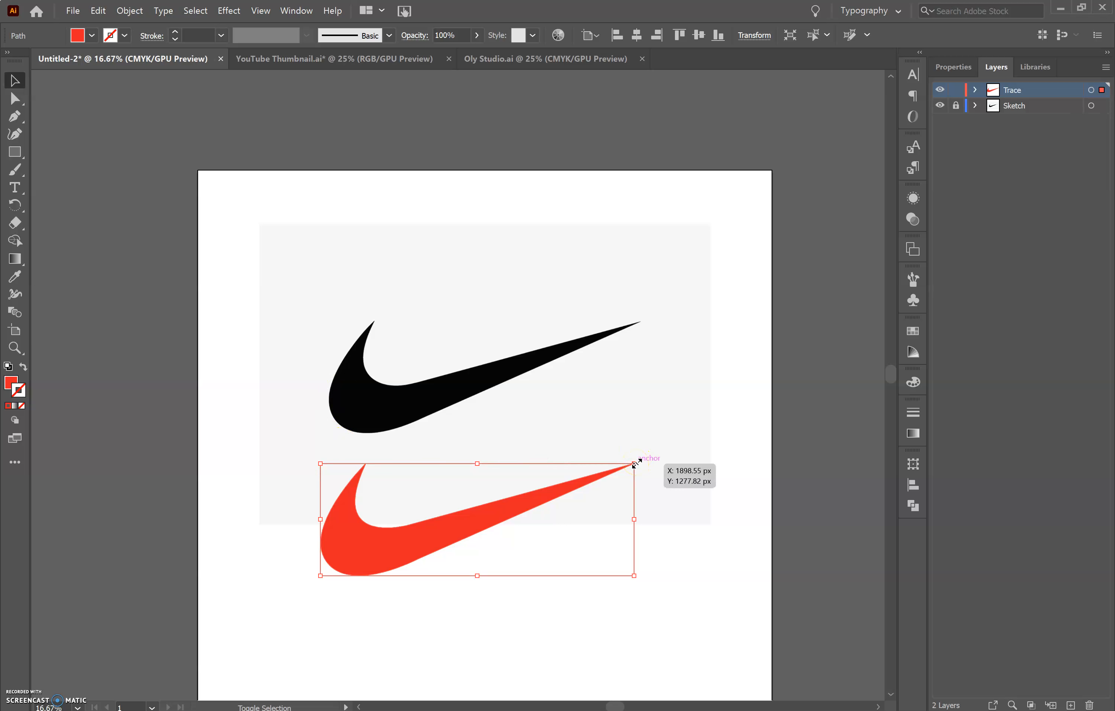
# Step: Scale the red swoosh proportionally down and back up to about the black swoosh's size, and place it partly overlapping the black one
pyautogui.moveTo(635, 463); pyautogui.dragTo(432, 516)
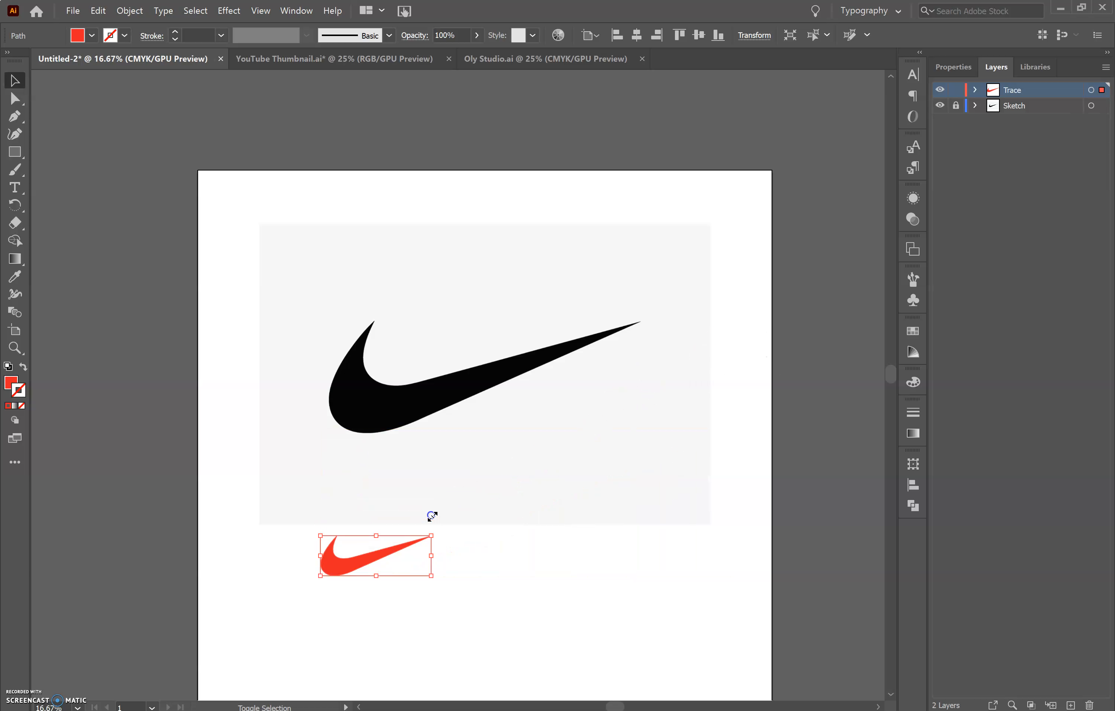
pyautogui.moveTo(336, 571); pyautogui.dragTo(342, 503)
pyautogui.moveTo(438, 467); pyautogui.dragTo(637, 336)
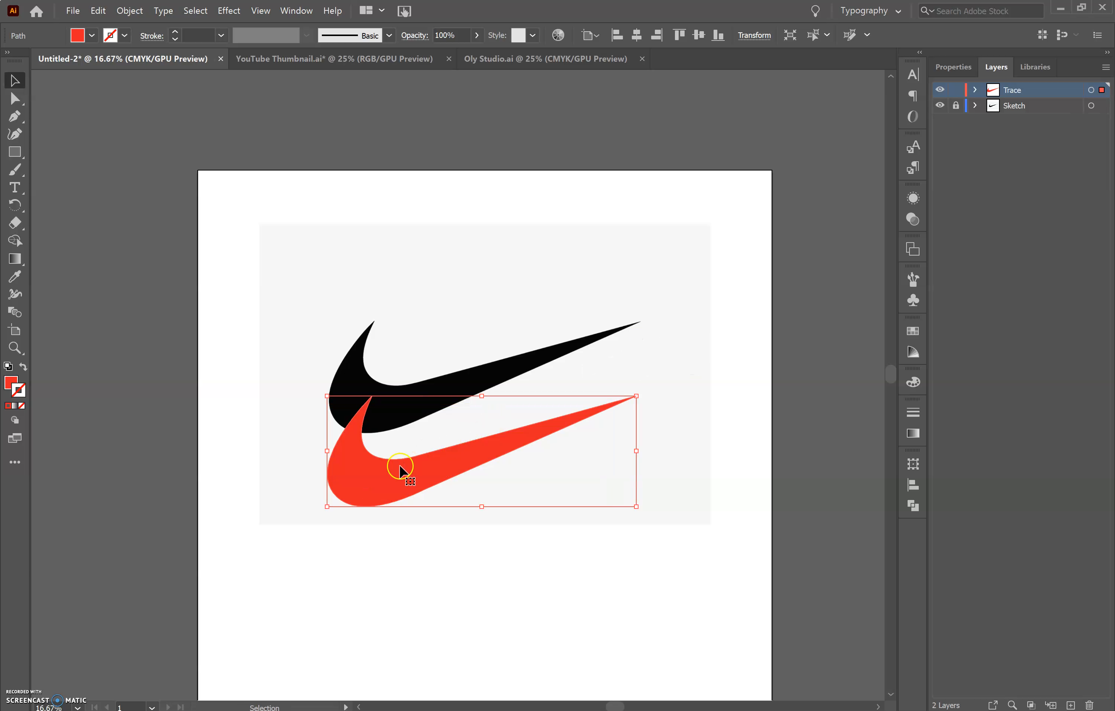
pyautogui.moveTo(373, 477); pyautogui.dragTo(413, 433)
pyautogui.click(427, 288)
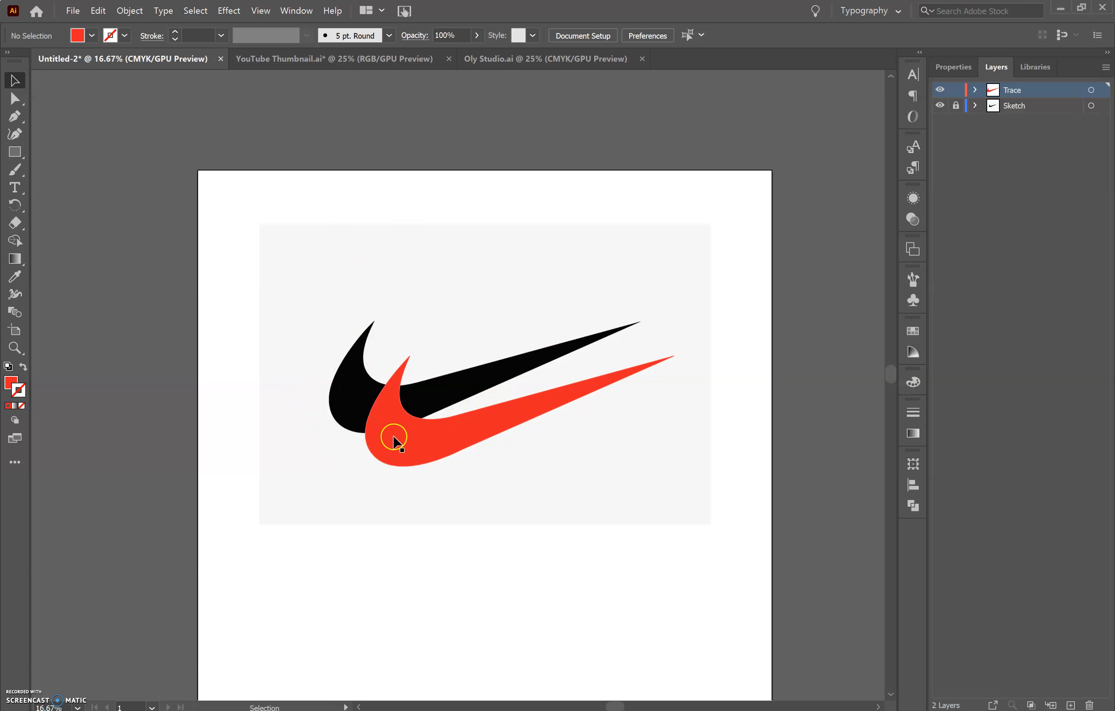
# Step: Examine the overlapping swooshes up close at 400% to compare the red vector edge with the black image's edge
pyautogui.hotkey('ctrl', '=')
pyautogui.hotkey('ctrl', '=')
pyautogui.hotkey('ctrl', '=')
pyautogui.hotkey('ctrl', '=')
pyautogui.hotkey('ctrl', '=')
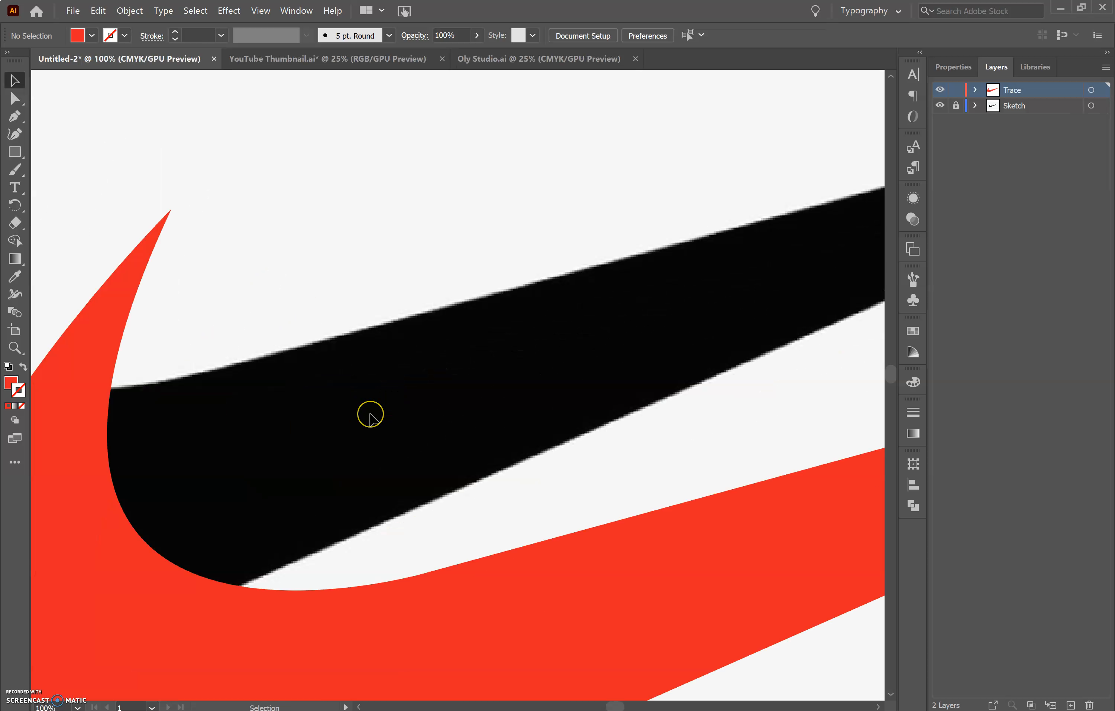
pyautogui.hscroll(-3, 370, 414)
pyautogui.scroll(-4, 370, 415)
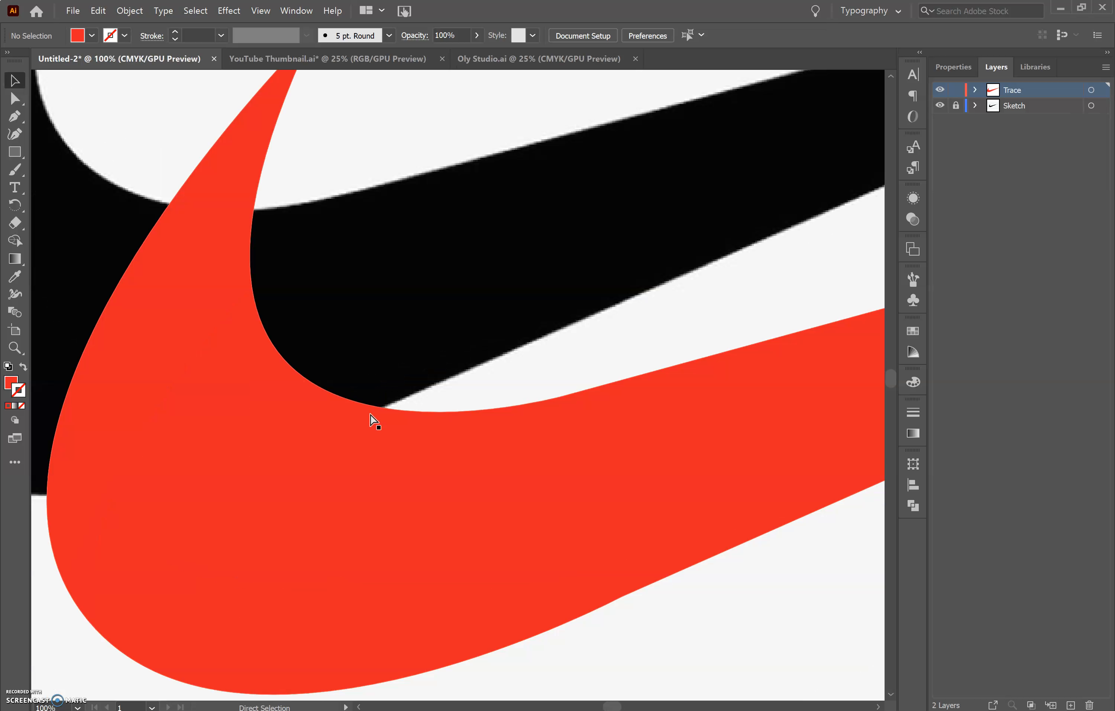
pyautogui.hotkey('ctrl', '=')
pyautogui.hotkey('ctrl', '=')
pyautogui.hotkey('ctrl', '=')
pyautogui.hotkey('ctrl', '=')
pyautogui.scroll(-3, 374, 419)
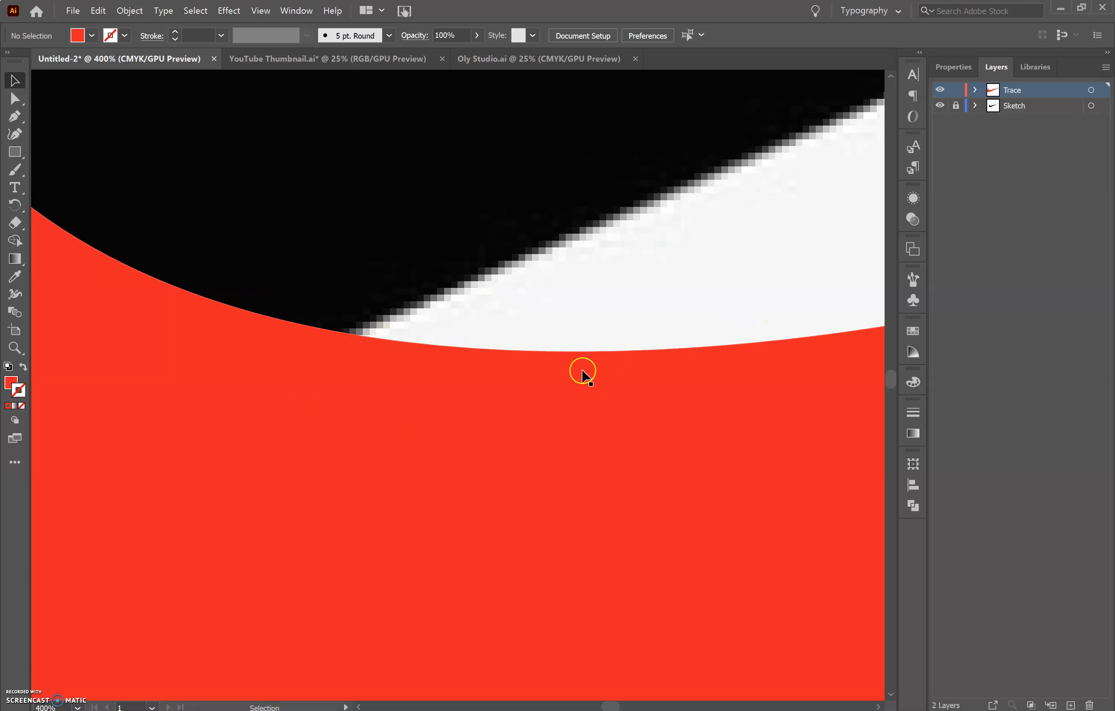
# Step: Move the red swoosh off the black one to just below it, straddling the lower edge of the grey image
pyautogui.hotkey('ctrl', '-')
pyautogui.hotkey('ctrl', '-')
pyautogui.hotkey('ctrl', '-')
pyautogui.hotkey('ctrl', '-')
pyautogui.hotkey('ctrl', '-')
pyautogui.hotkey('ctrl', '-')
pyautogui.hotkey('ctrl', '-')
pyautogui.hotkey('ctrl', '-')
pyautogui.hotkey('ctrl', '-')
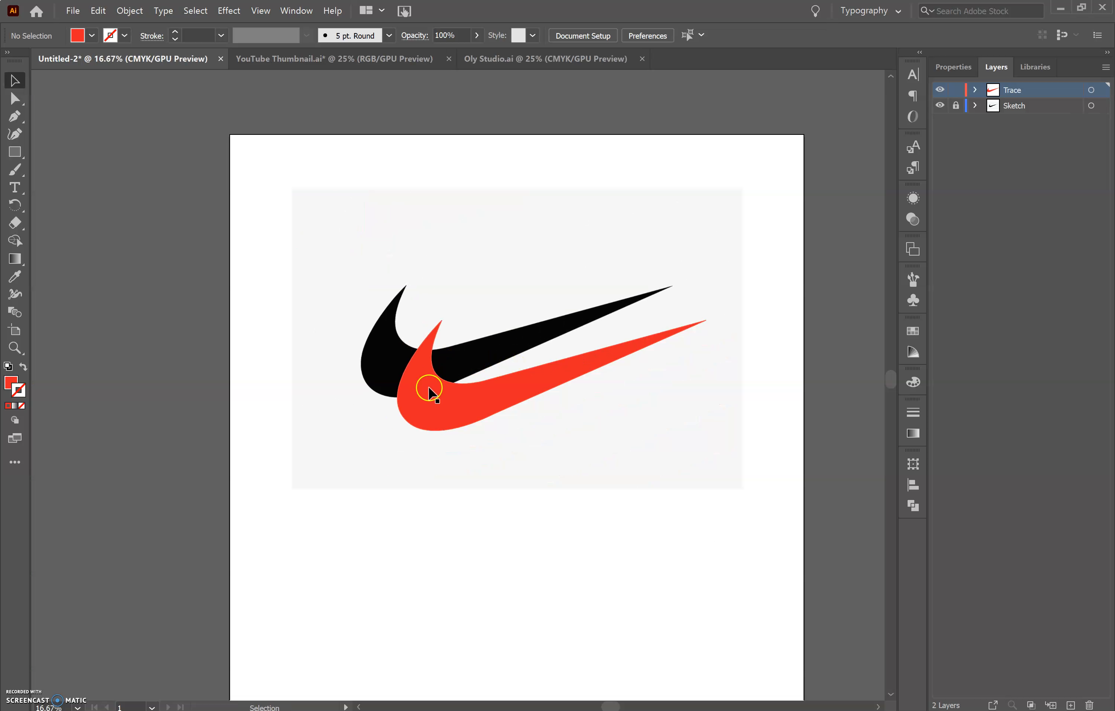
pyautogui.moveTo(428, 386); pyautogui.dragTo(389, 505)
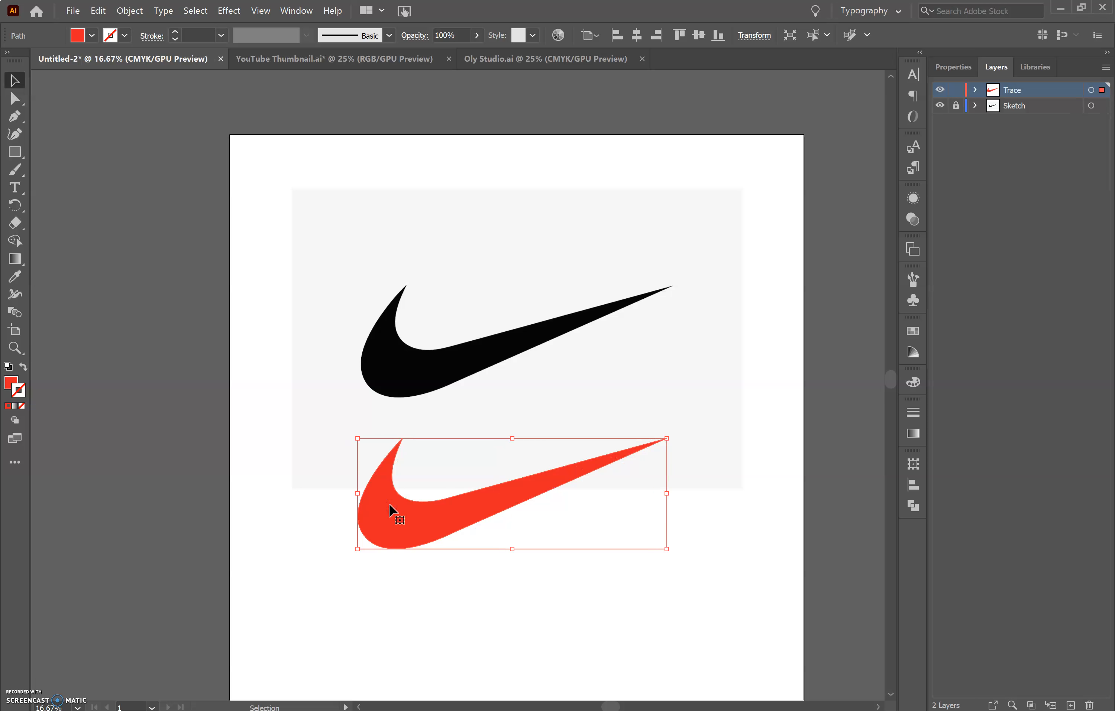